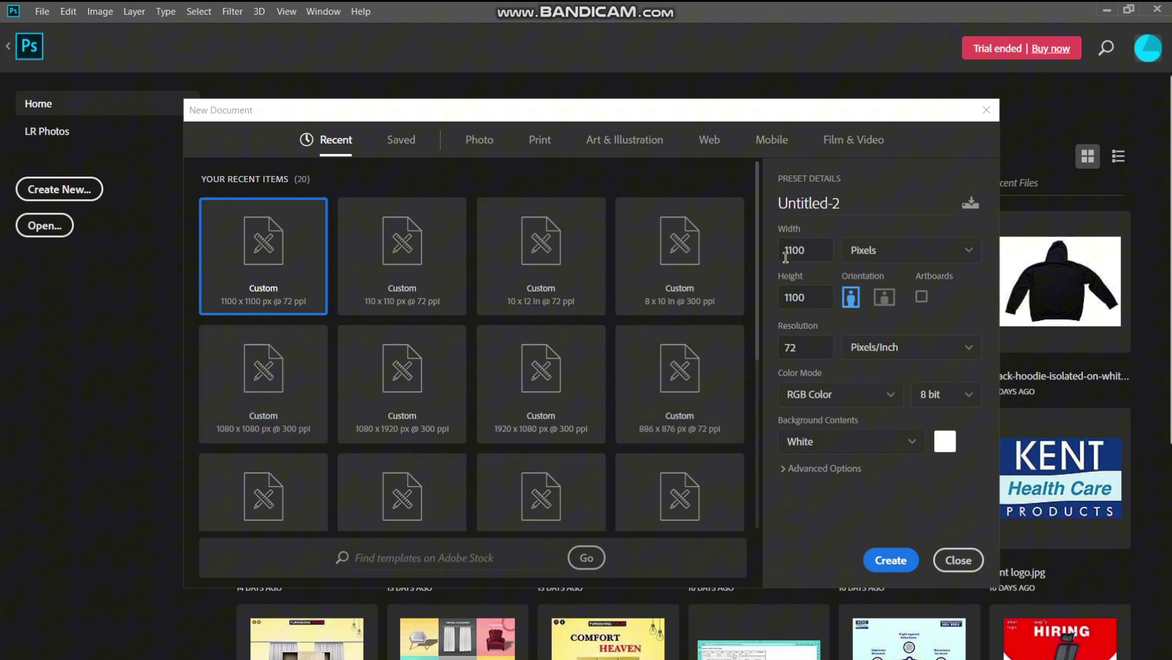
# Create a new document with width and height both set to 800 pixels.
pyautogui.doubleClick(804, 256)
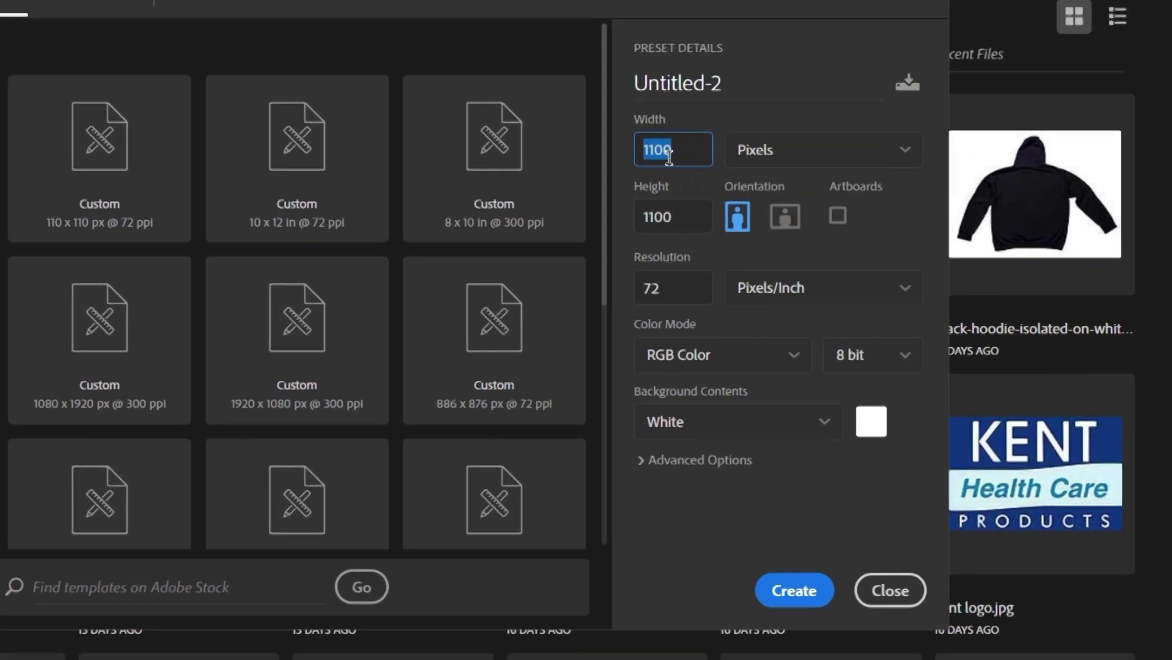
pyautogui.write('800')
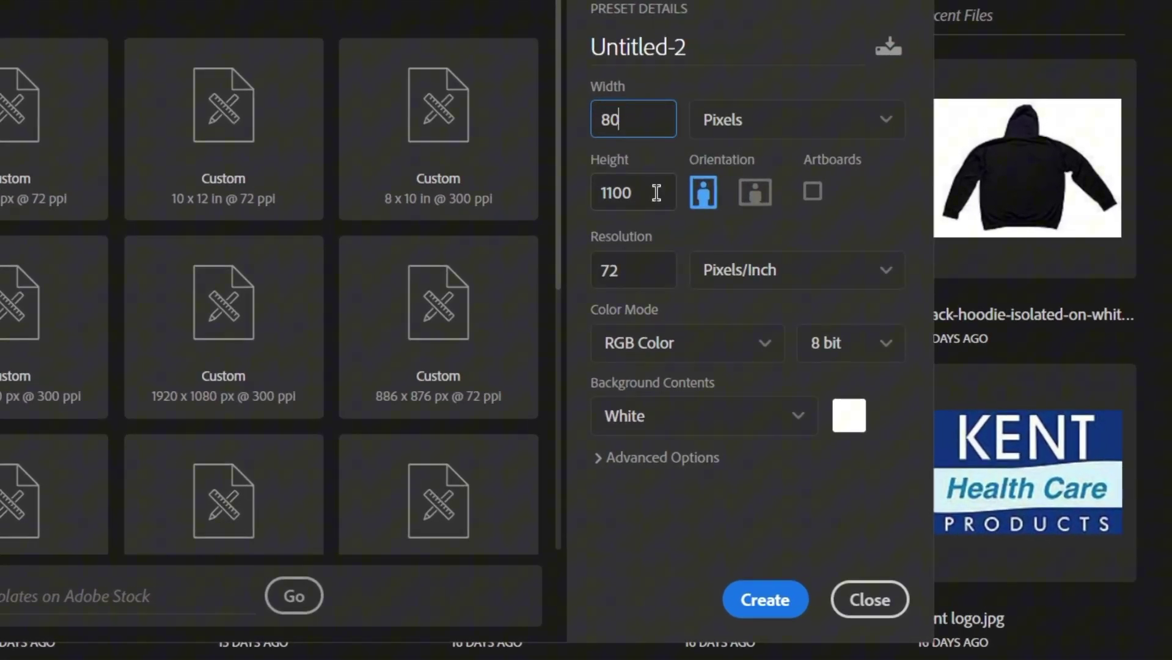
pyautogui.doubleClick(693, 217)
pyautogui.write('800')
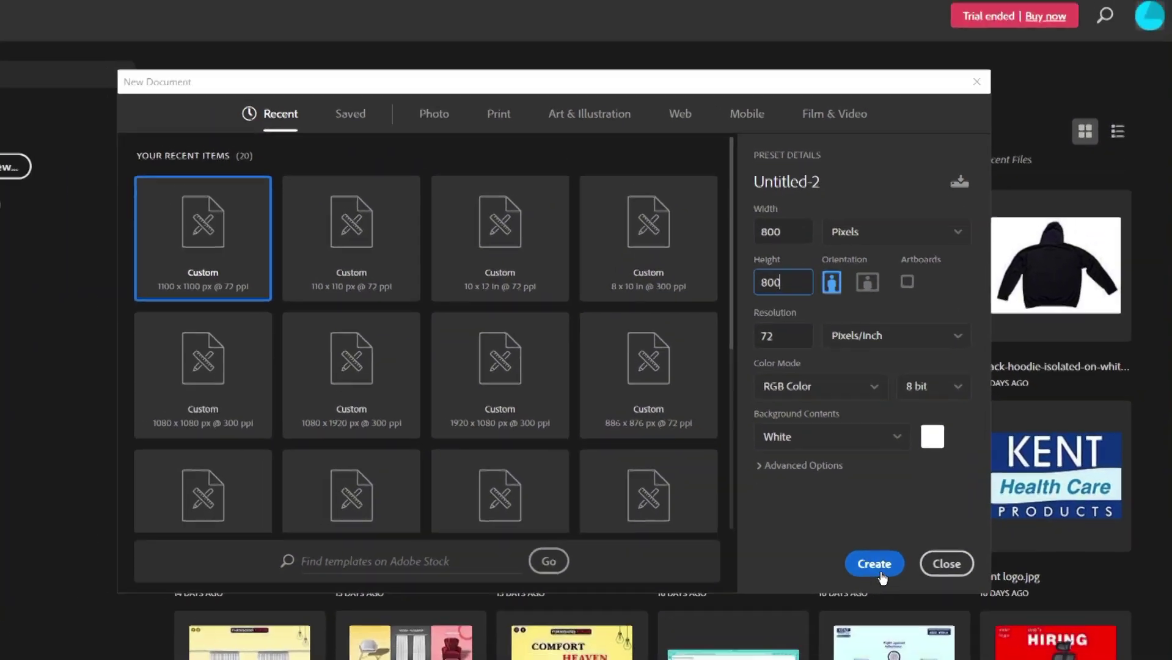
pyautogui.click(765, 600)
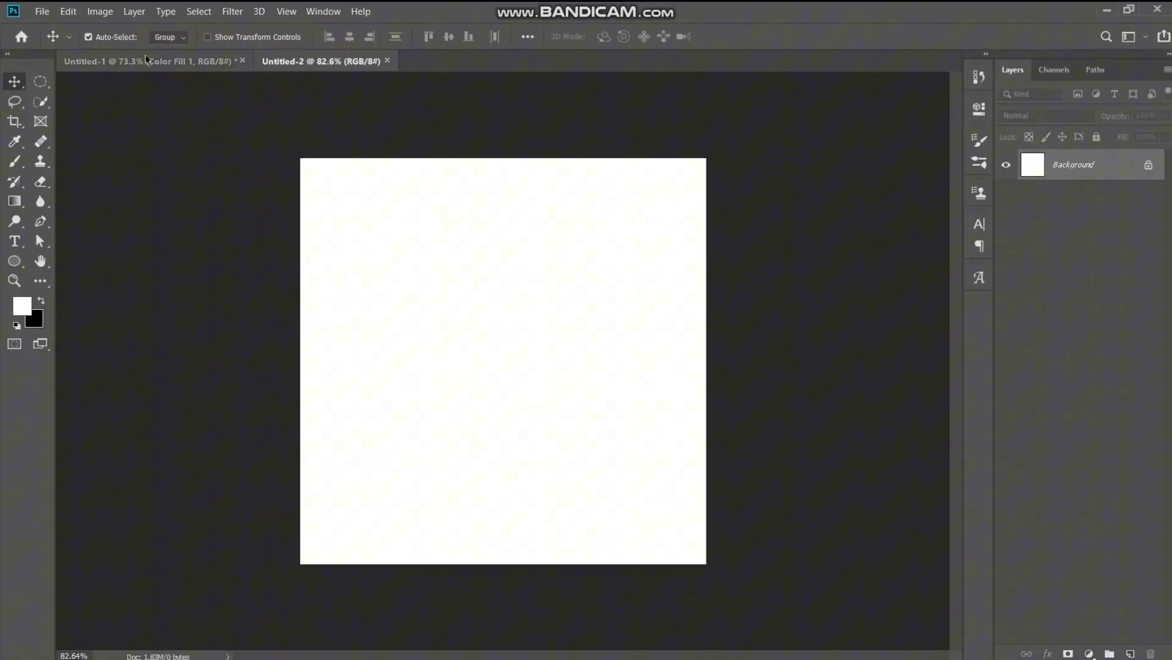
# Unlock the background and add a black (#000000) Solid Color fill layer.
pyautogui.click(1149, 167)
pyautogui.click(1089, 653)
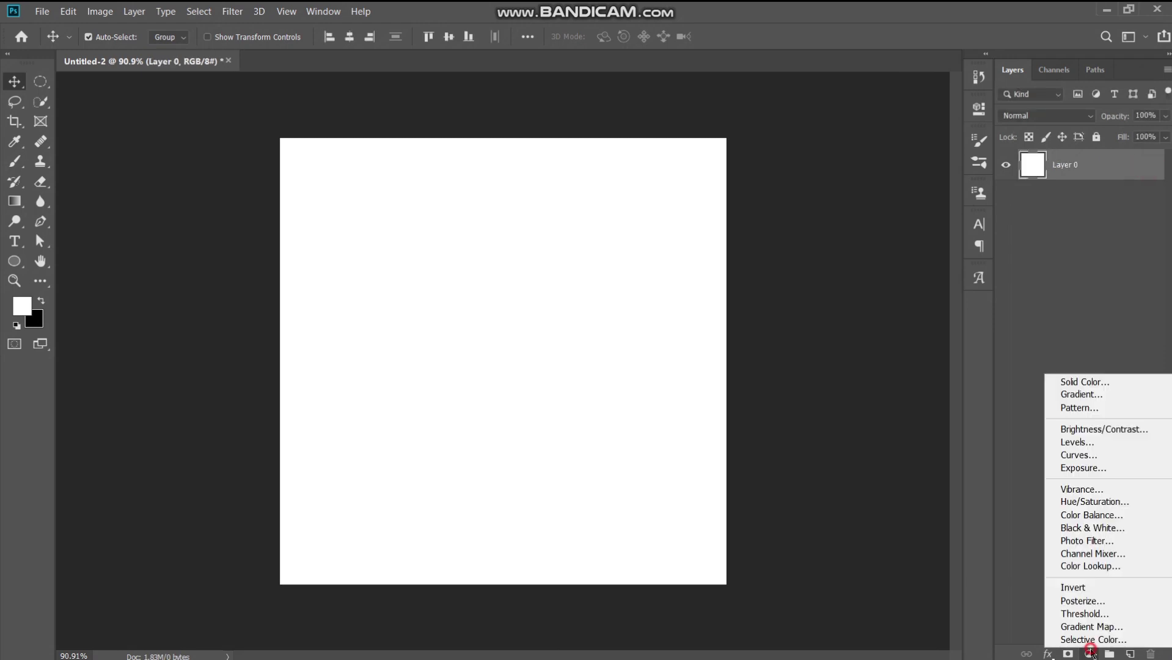
pyautogui.click(1097, 380)
pyautogui.write('000000')
pyautogui.click(995, 223)
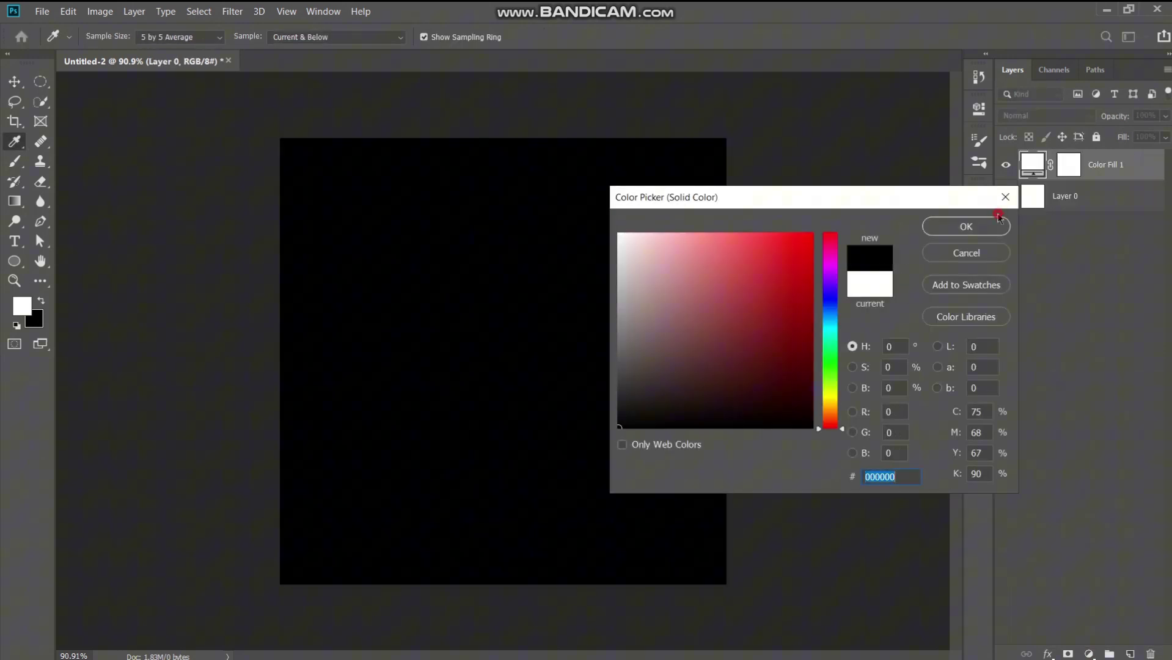
# Delete the old white Layer 0, leaving the black fill as the only layer.
pyautogui.click(1118, 179)
pyautogui.click(1127, 200)
pyautogui.press('Delete')
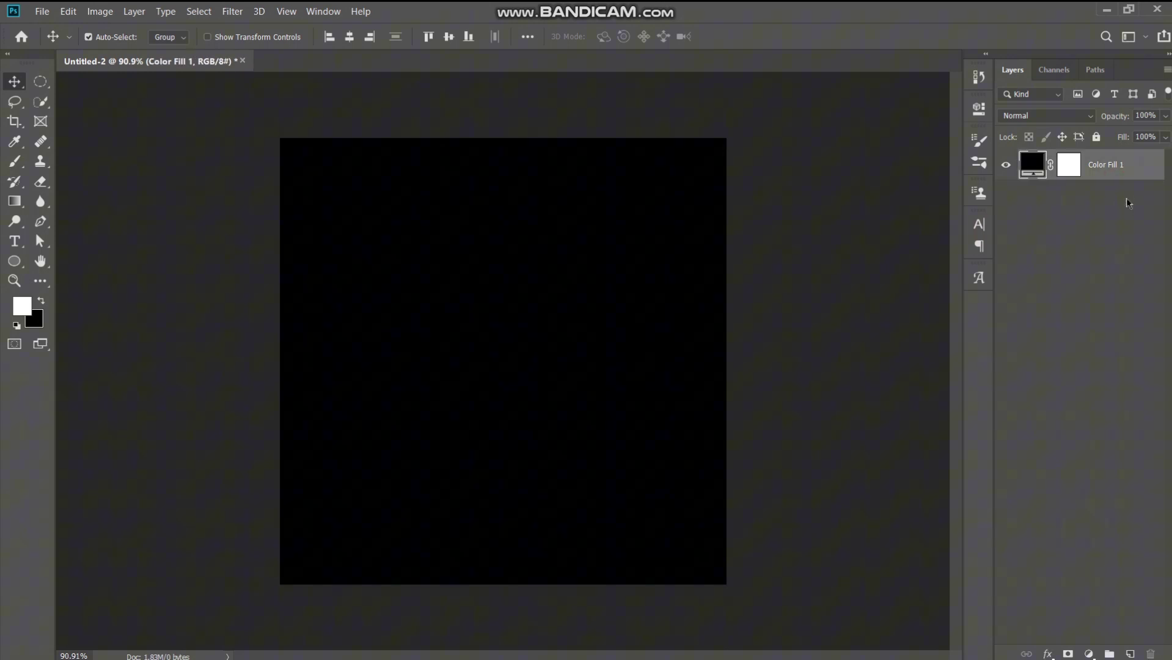
pyautogui.click(1095, 326)
pyautogui.click(14, 261)
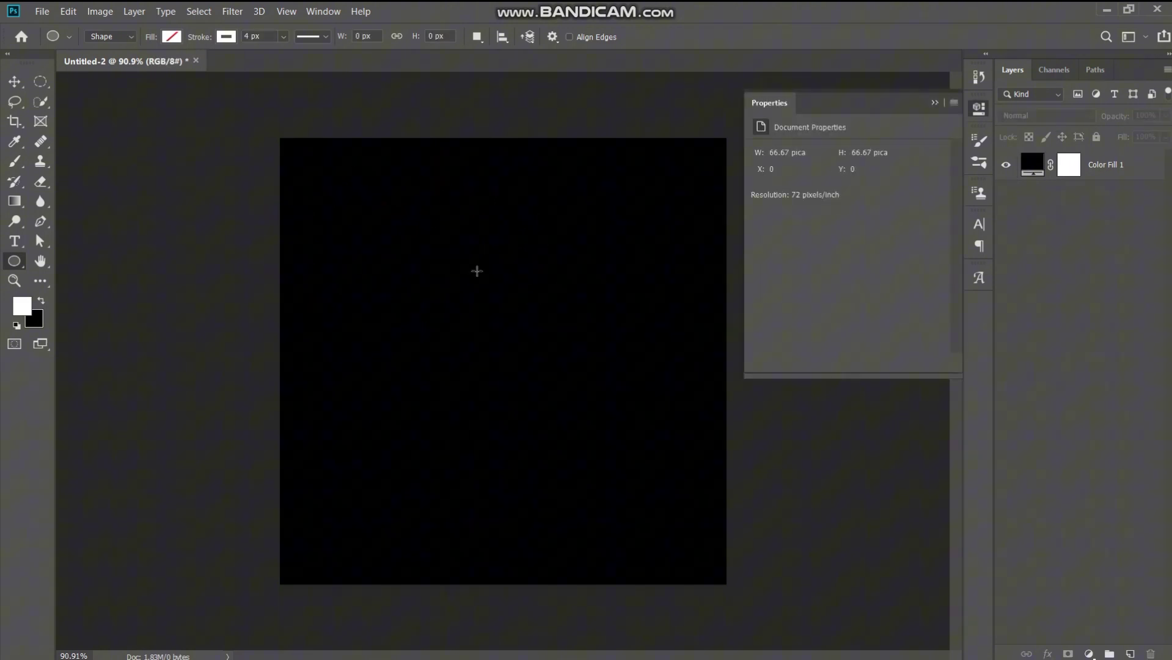
# Draw a large circle outline and move it to the canvas centre.
pyautogui.moveTo(413, 274); pyautogui.dragTo(675, 457)
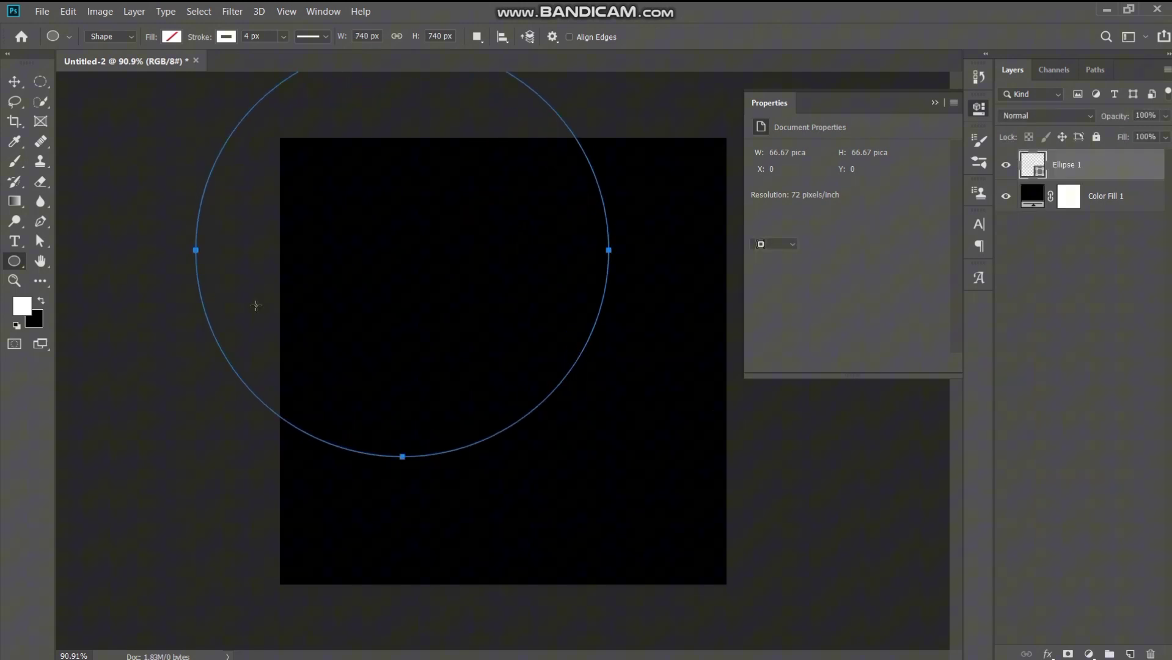
pyautogui.click(15, 82)
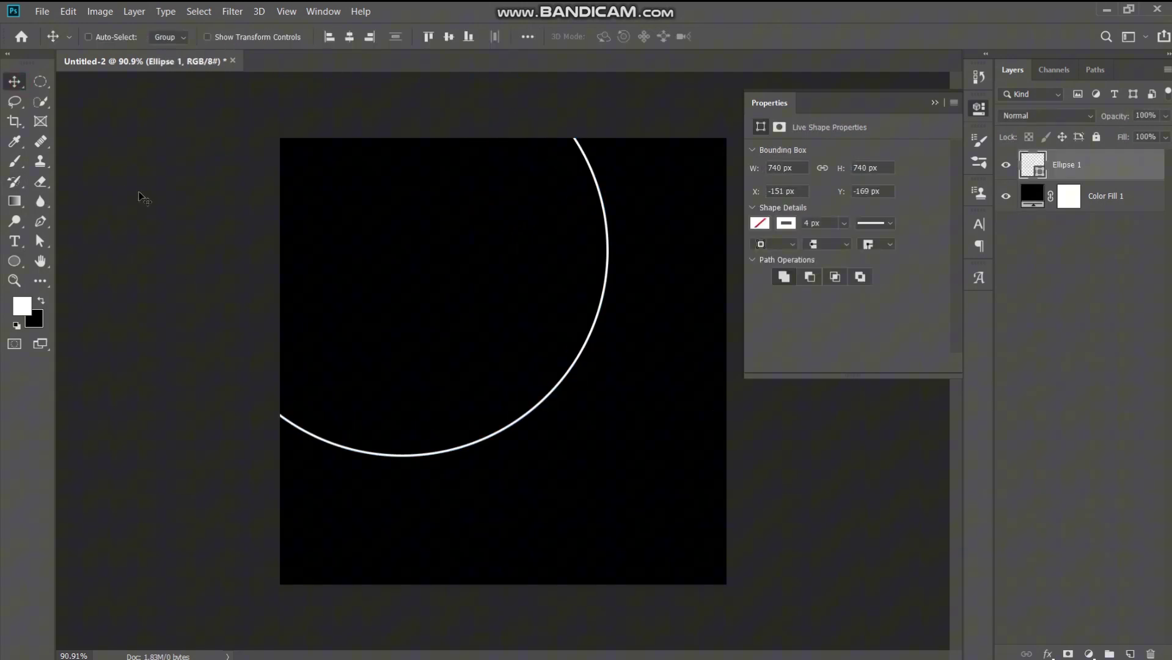
pyautogui.hotkey('ctrl', 't')
pyautogui.moveTo(384, 285); pyautogui.dragTo(484, 398)
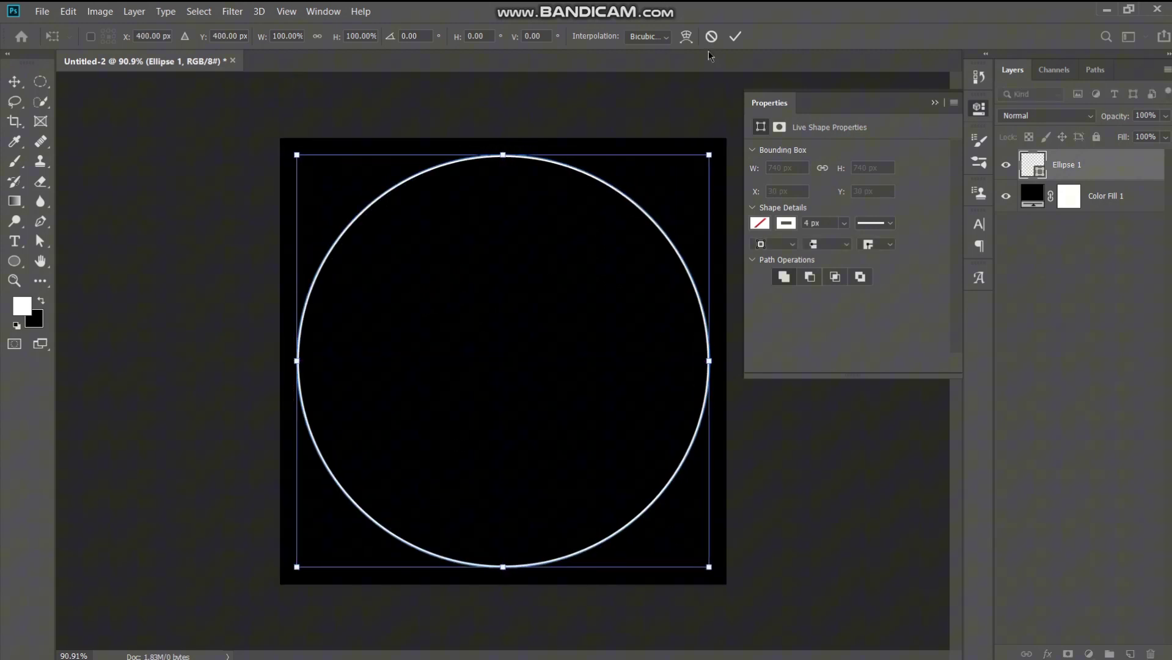
pyautogui.click(735, 37)
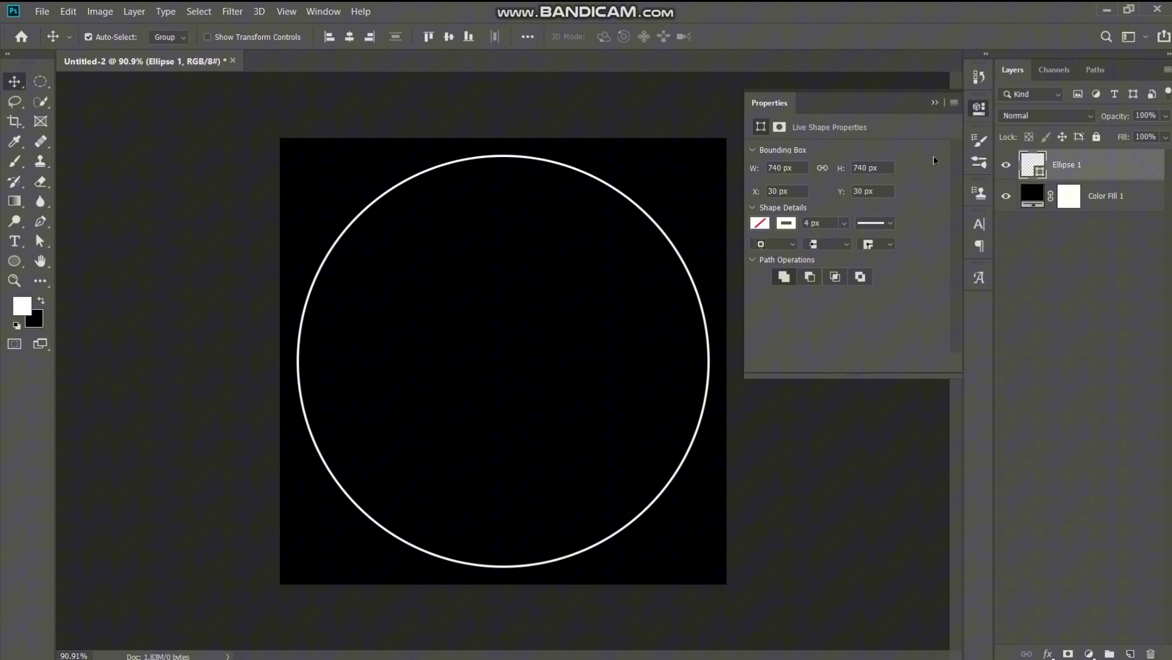
# Thicken the circle's stroke past 7 px in the Properties panel.
pyautogui.click(846, 224)
pyautogui.moveTo(850, 243); pyautogui.dragTo(853, 244)
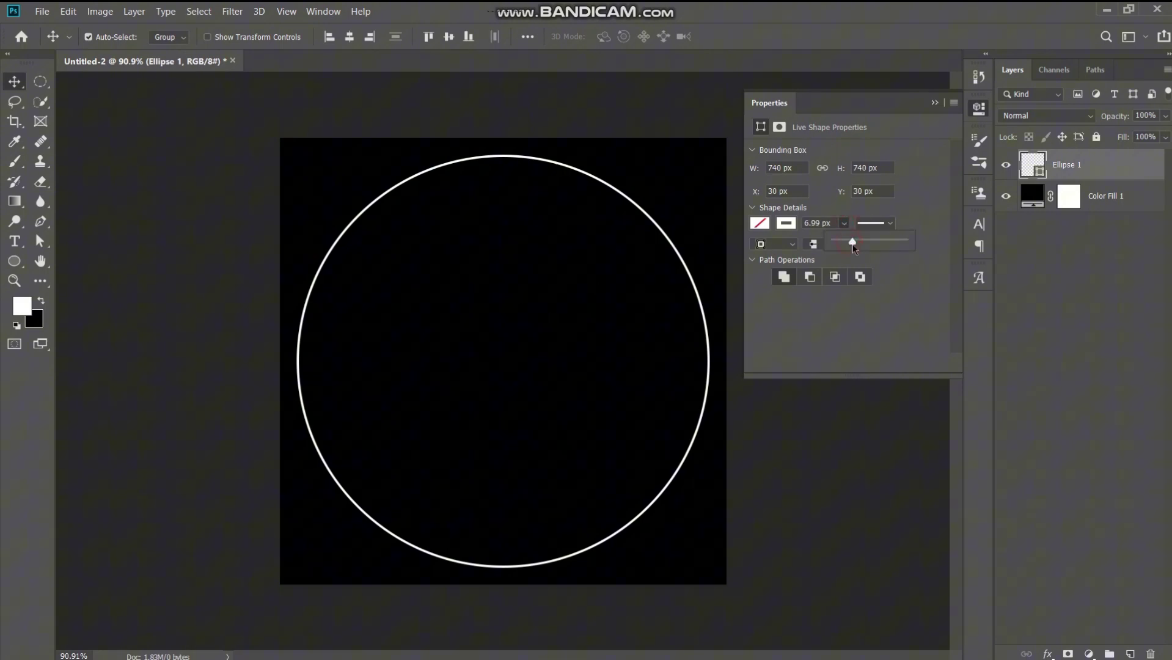
pyautogui.click(860, 244)
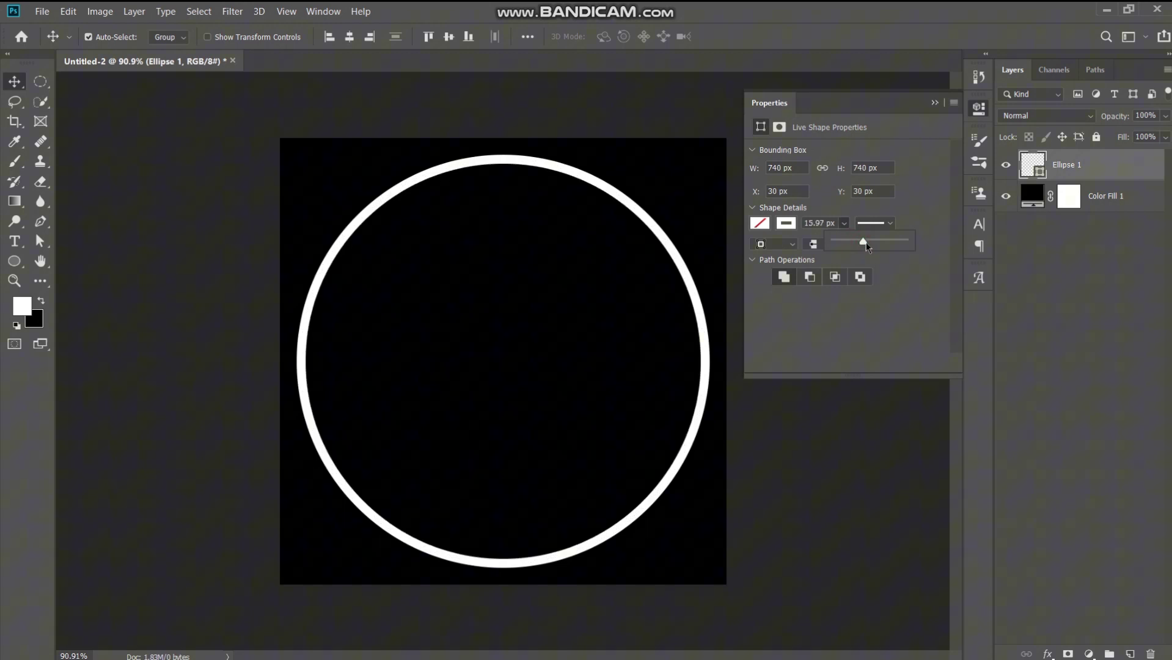
pyautogui.click(935, 103)
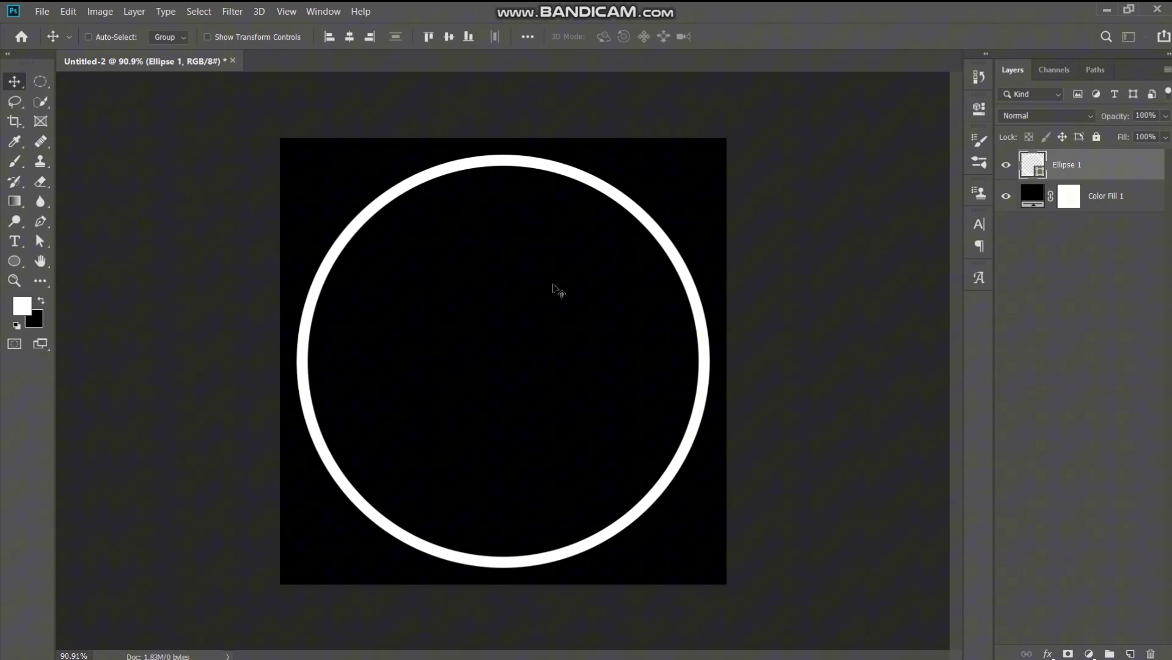
# Scale the ring up slightly so it spans about 740 px.
pyautogui.hotkey('ctrl', 't')
pyautogui.moveTo(505, 155); pyautogui.dragTo(504, 144)
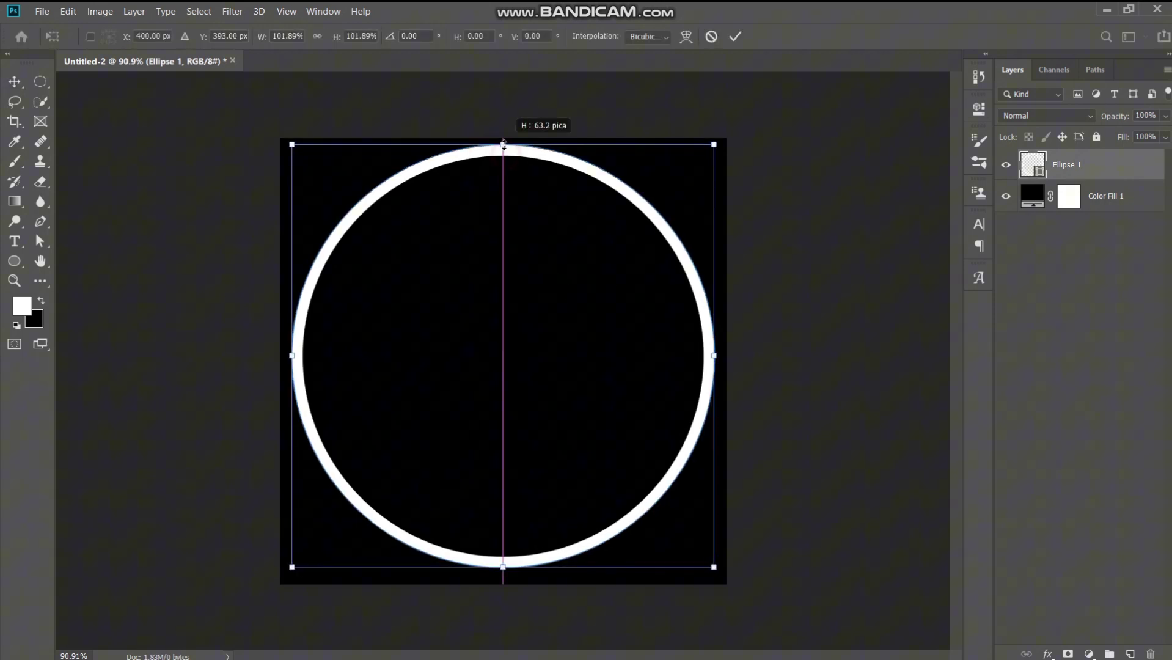
pyautogui.hotkey('ctrl', 'z')
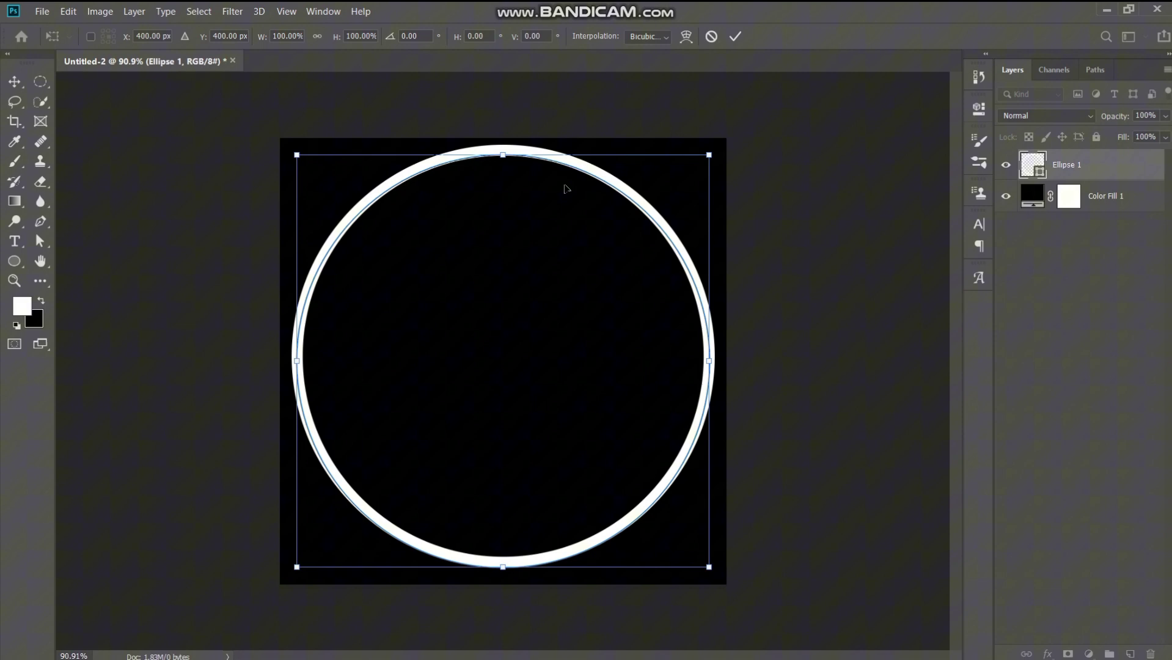
pyautogui.moveTo(506, 158); pyautogui.dragTo(504, 146)
pyautogui.click(735, 38)
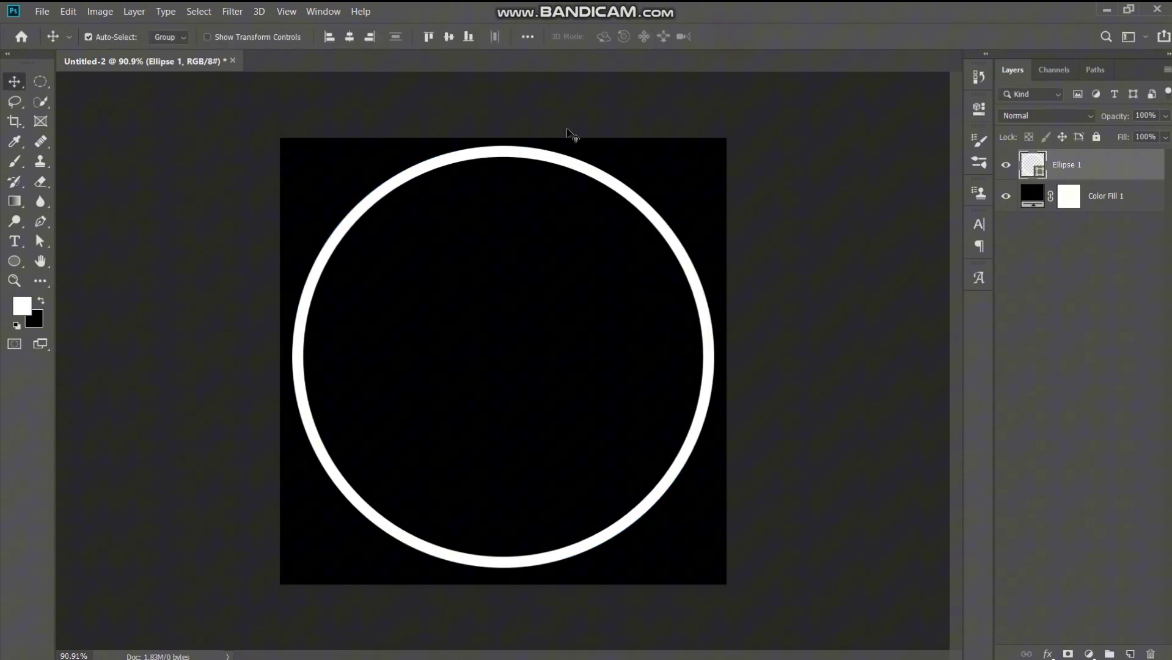
# Centre the ring vertically, then place the Ninja-Kamui image scaled to about 175% beneath it.
pyautogui.click(449, 37)
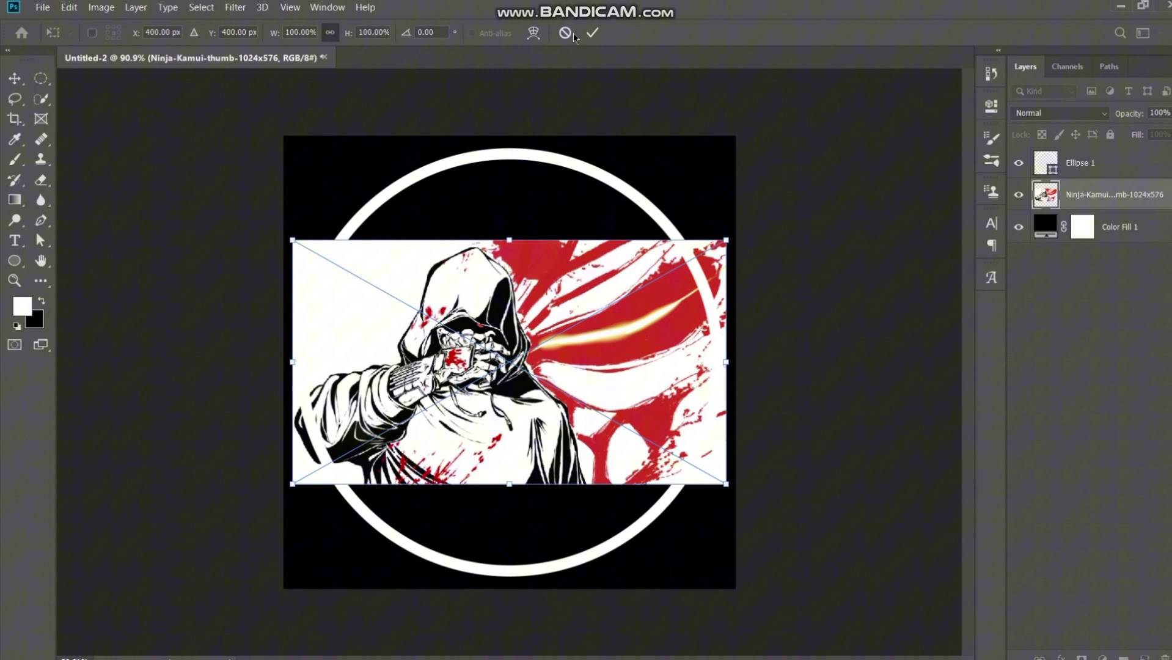
pyautogui.click(592, 33)
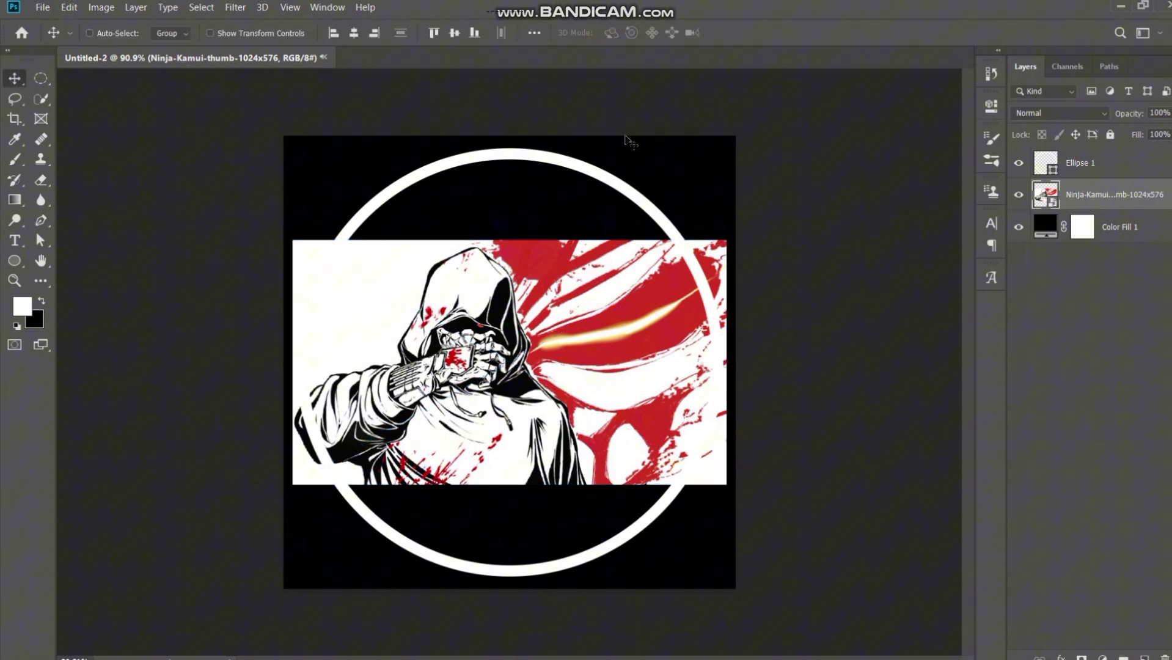
pyautogui.hotkey('ctrl', 't')
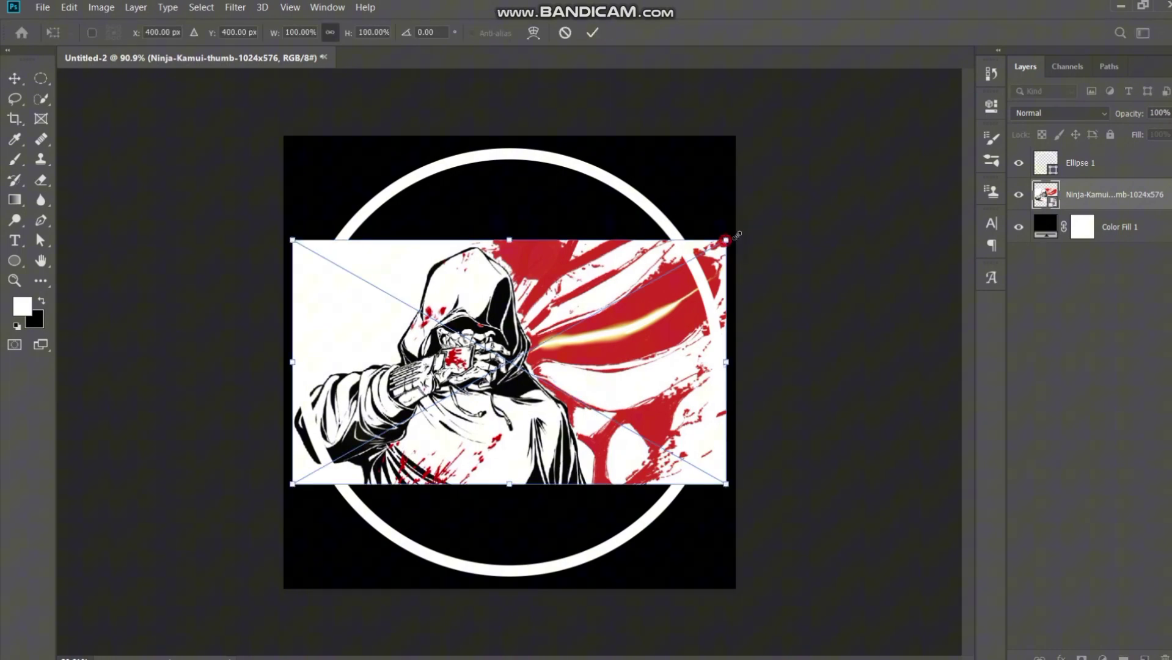
pyautogui.moveTo(738, 235); pyautogui.dragTo(1054, 55)
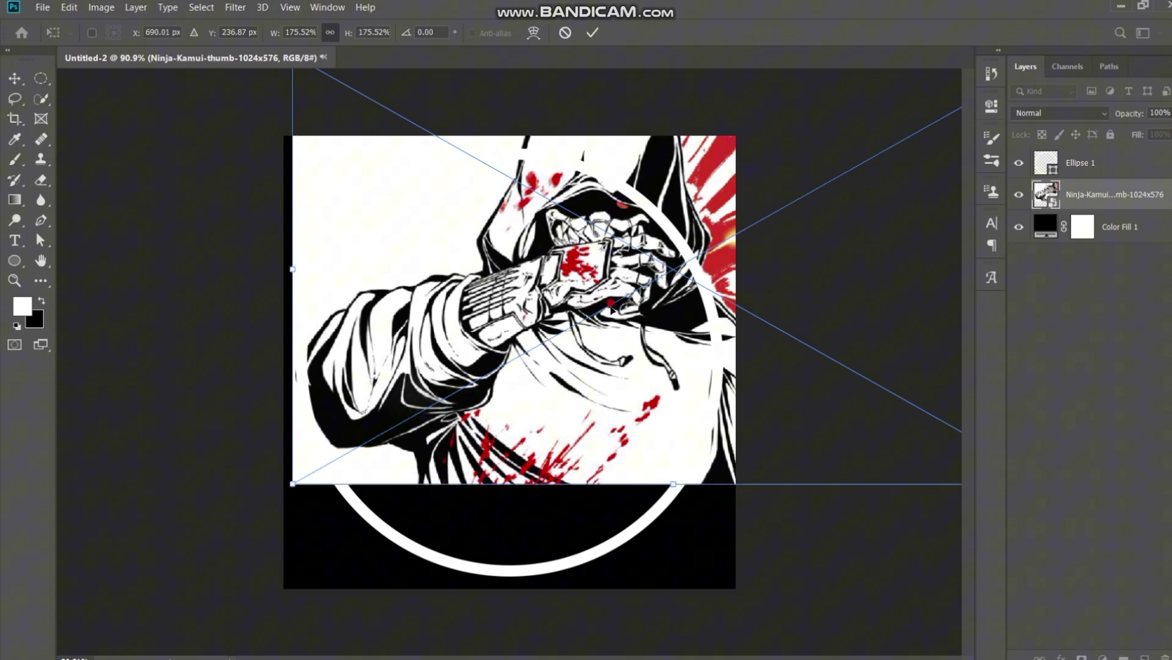
pyautogui.moveTo(611, 309); pyautogui.dragTo(547, 379)
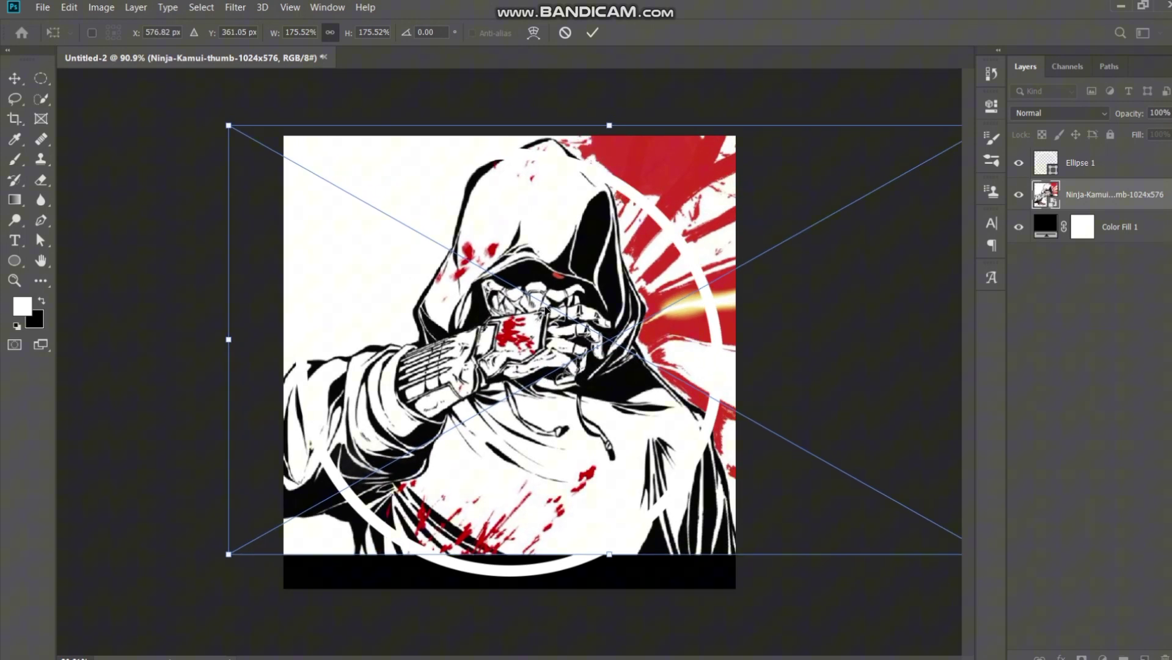
pyautogui.moveTo(546, 310); pyautogui.dragTo(532, 335)
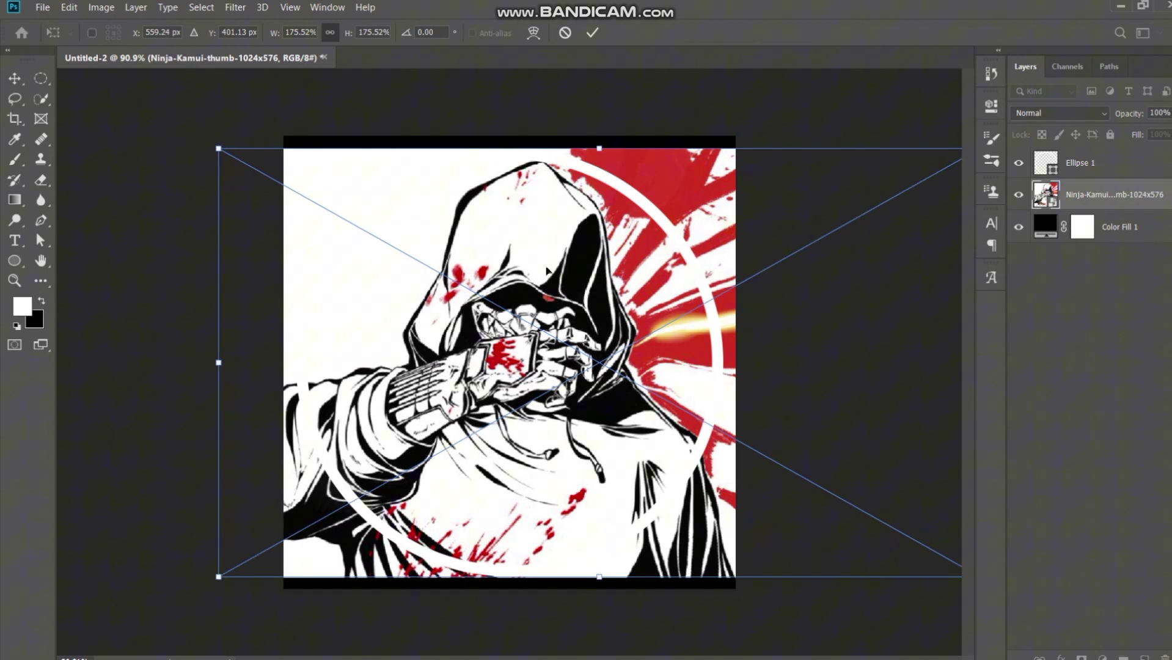
pyautogui.click(591, 36)
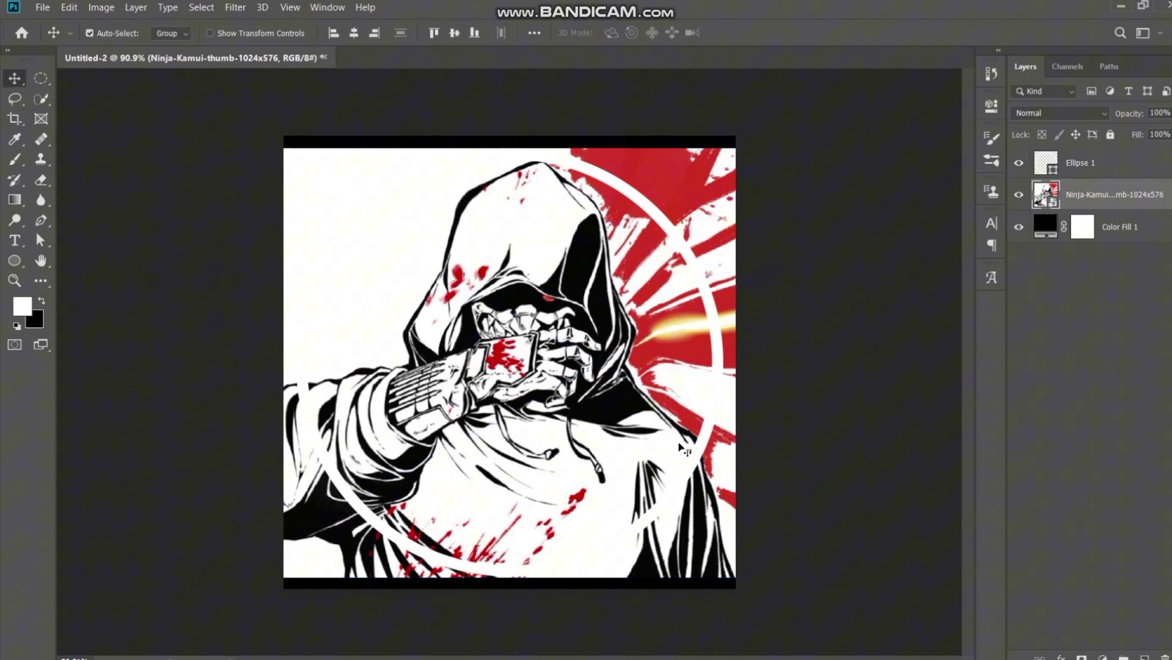
pyautogui.click(1096, 294)
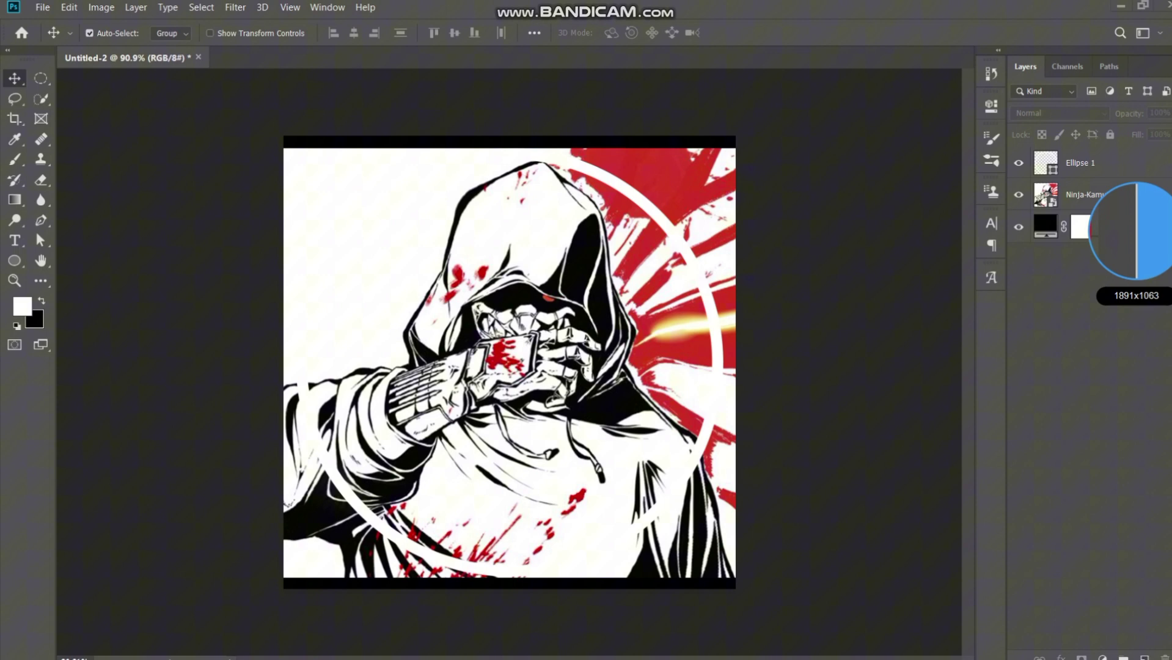
# Give the Ellipse 1 ring a Drop Shadow (53% opacity, 21% spread, 35 px size).
pyautogui.click(1080, 171)
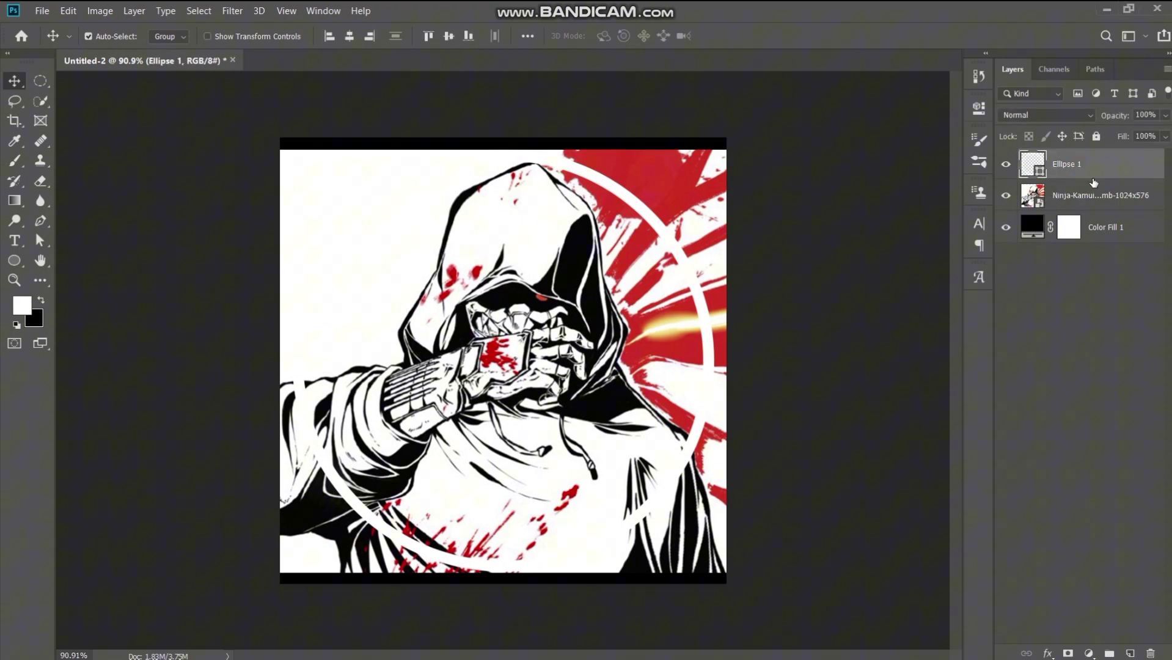
pyautogui.rightClick(1094, 183)
pyautogui.click(958, 75)
pyautogui.click(610, 558)
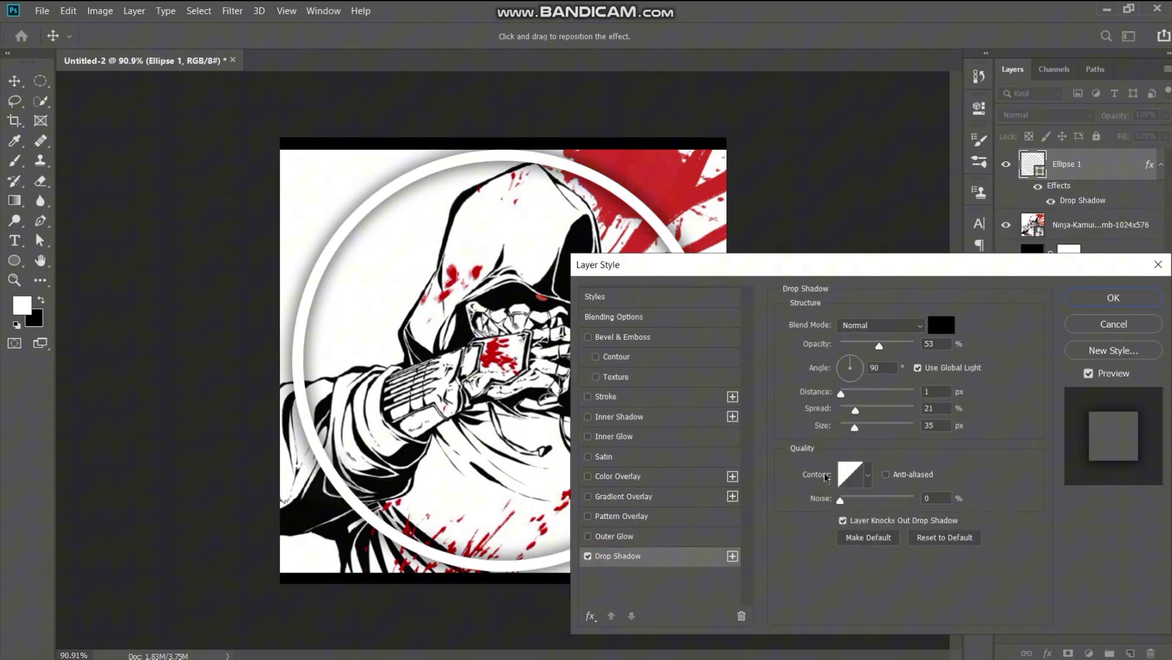
pyautogui.click(1094, 299)
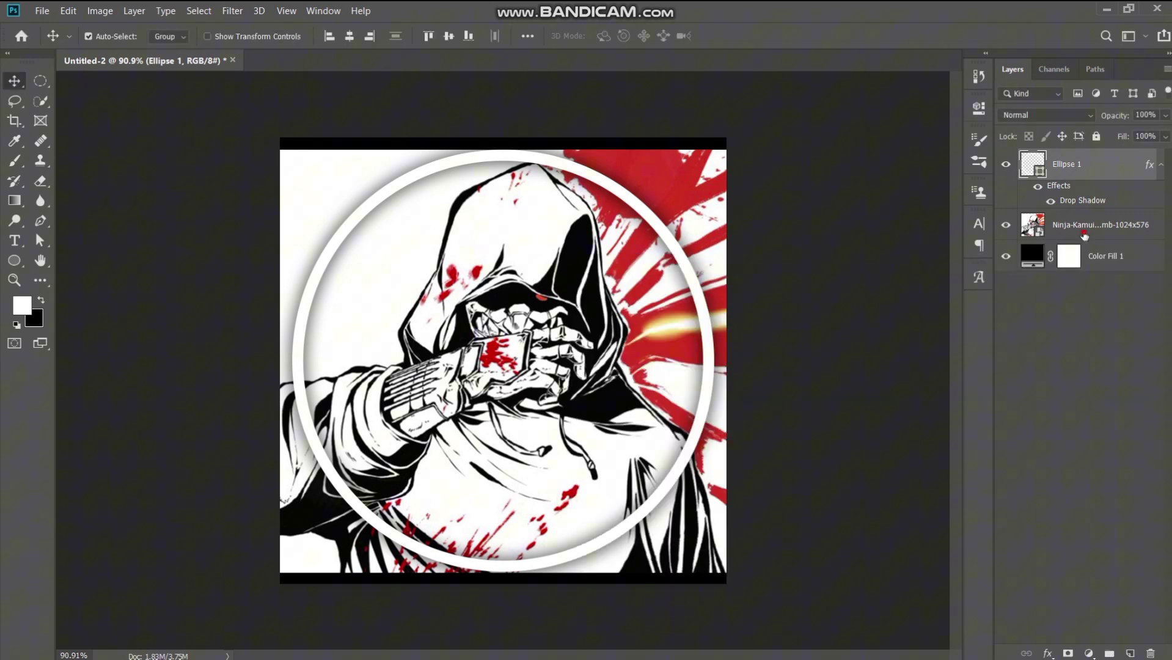
pyautogui.click(1085, 230)
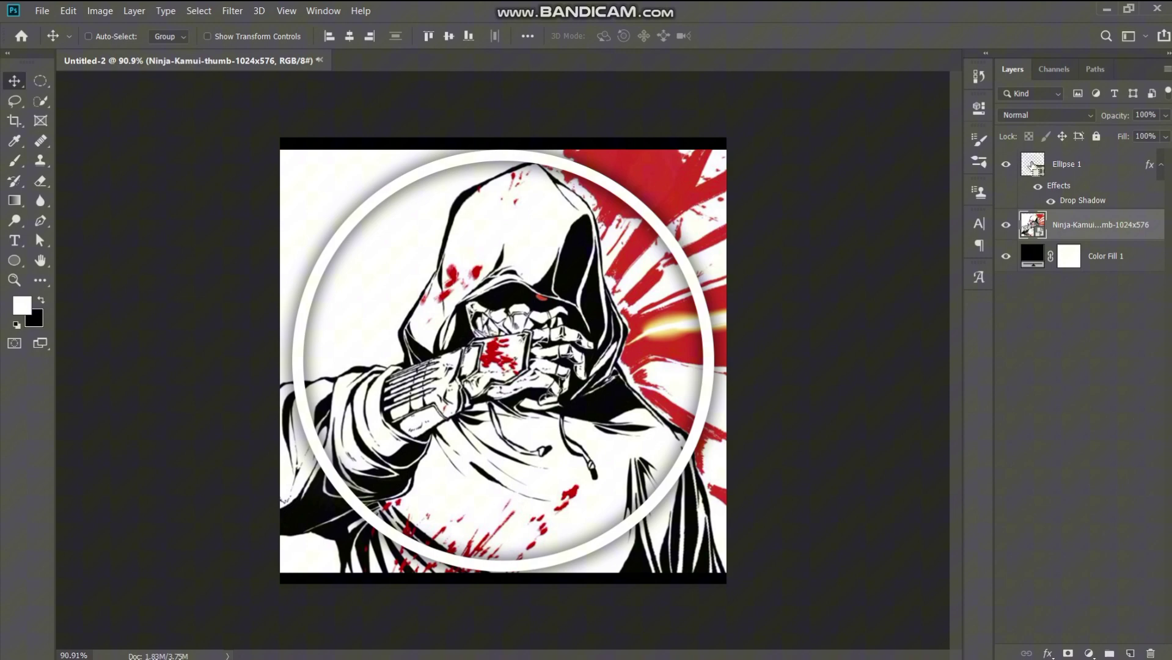
# Copy the ninja artwork inside the ring's circular selection to Layer 1 and delete the original.
pyautogui.keyDown('ctrl'); pyautogui.click(1033, 165); pyautogui.keyUp('ctrl')
pyautogui.click(1084, 232)
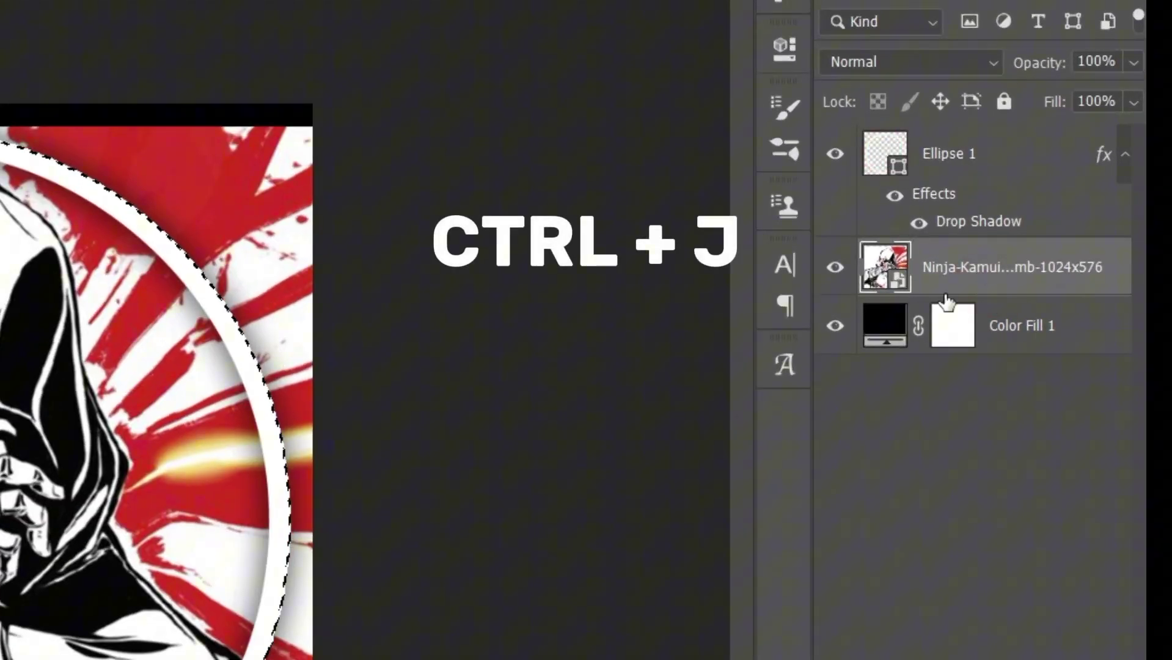
pyautogui.hotkey('ctrl', 'j')
pyautogui.click(945, 329)
pyautogui.press('Delete')
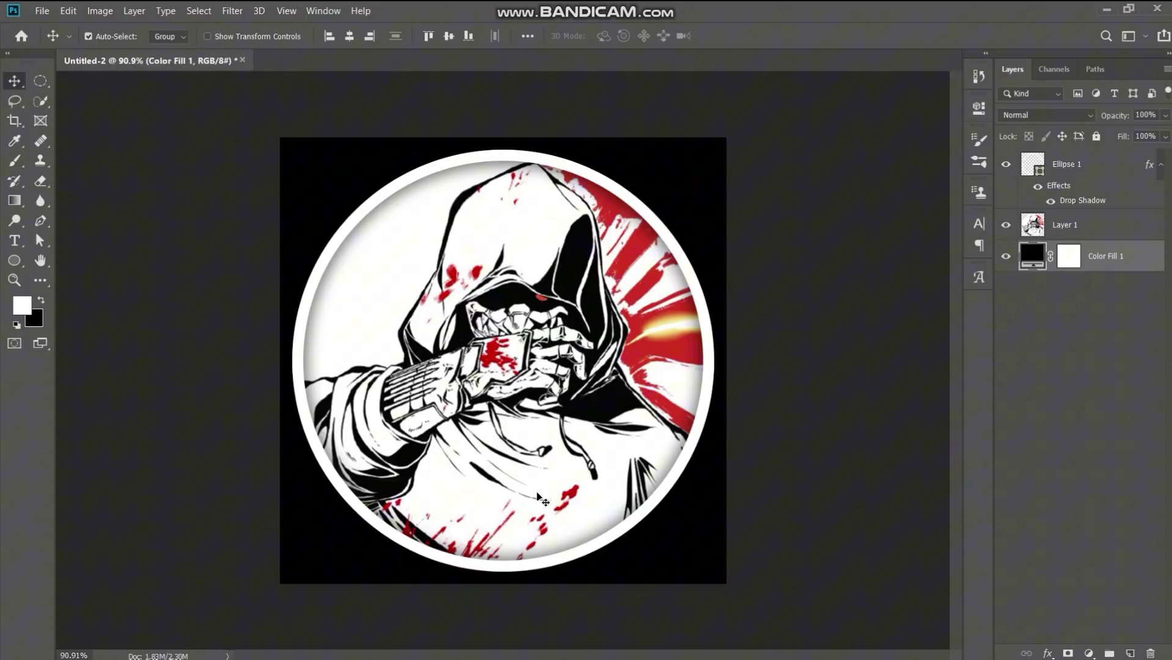
# Retune the ring's drop shadow to 41% spread, 21 px size and 1 px distance.
pyautogui.rightClick(1066, 169)
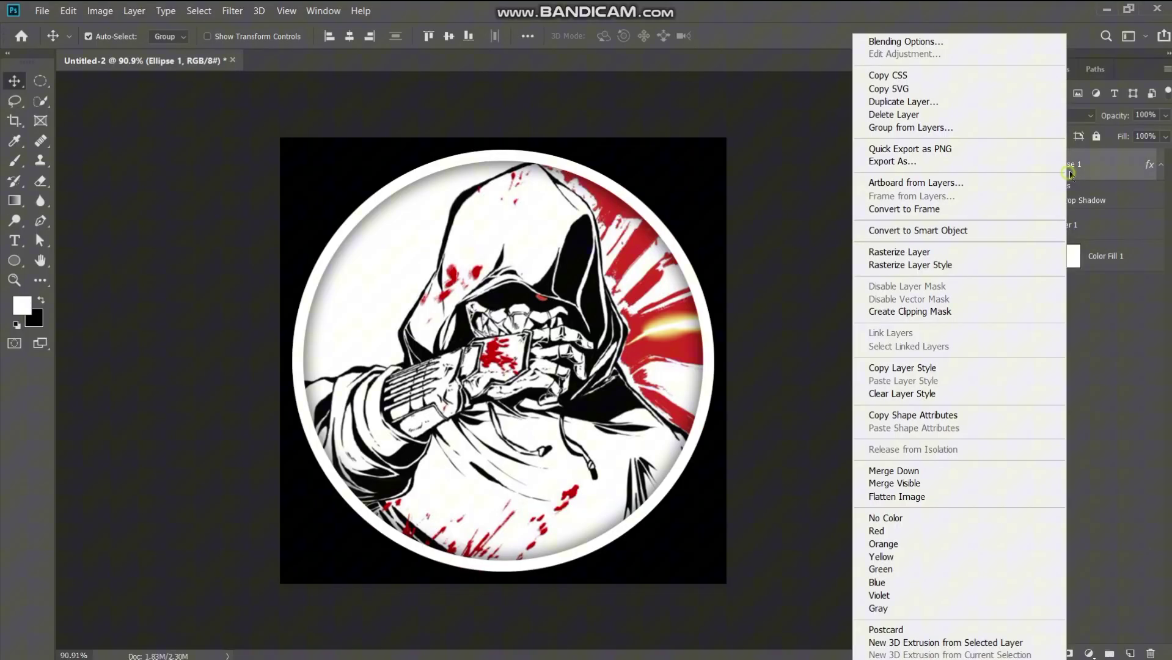
pyautogui.click(914, 44)
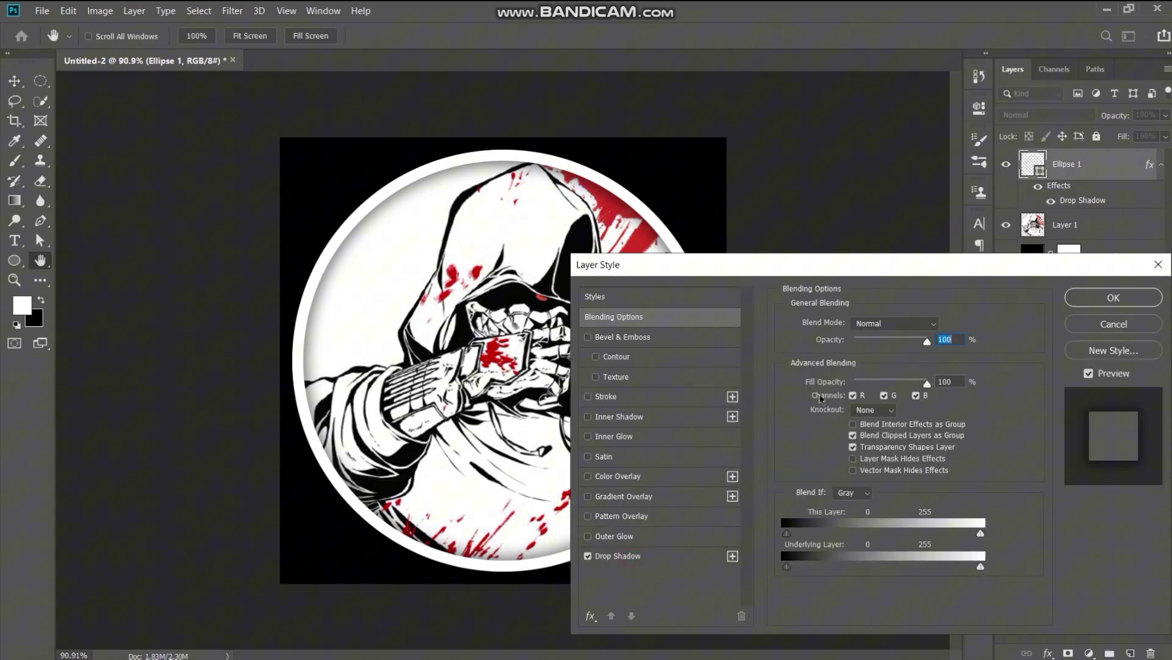
pyautogui.click(667, 565)
pyautogui.moveTo(841, 408); pyautogui.dragTo(871, 413)
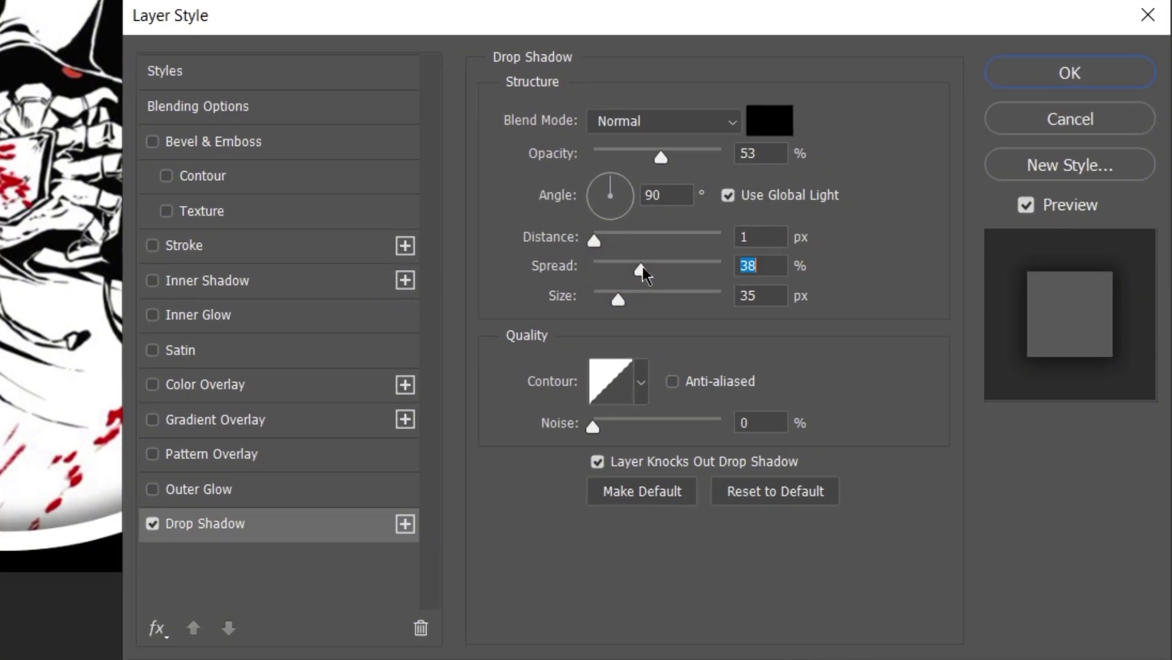
pyautogui.click(591, 246)
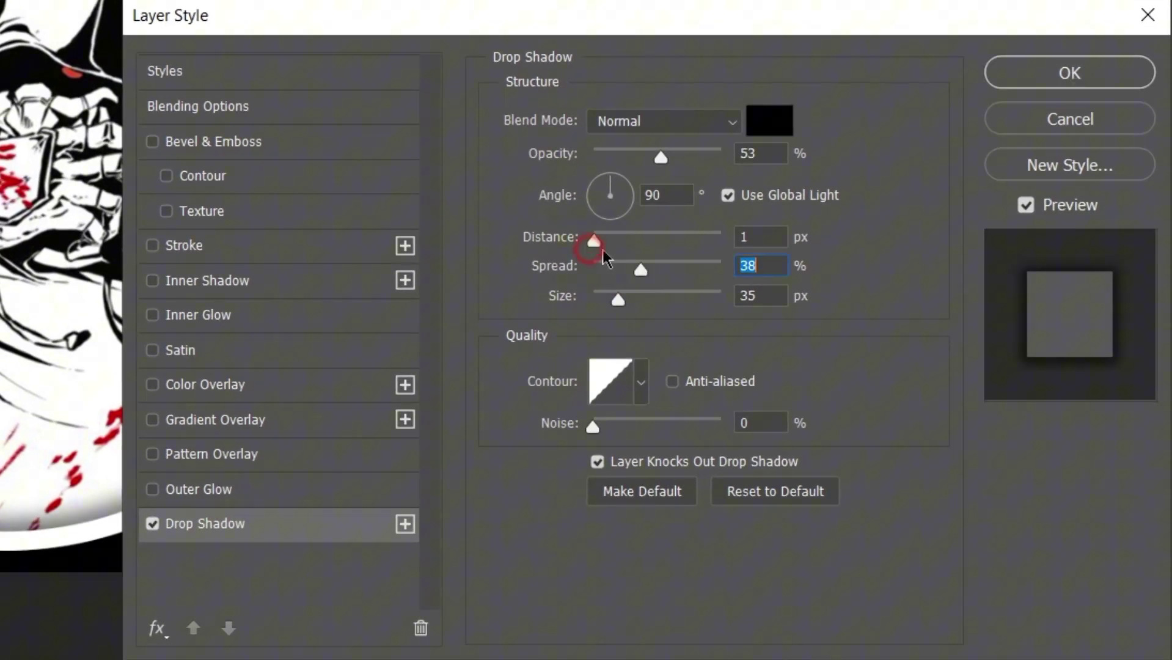
pyautogui.moveTo(616, 299)
pyautogui.mouseDown()
pyautogui.moveTo(599, 306)
pyautogui.moveTo(622, 314)
pyautogui.moveTo(611, 299)
pyautogui.moveTo(644, 270)
pyautogui.moveTo(611, 302)
pyautogui.mouseUp()
pyautogui.click(613, 290)
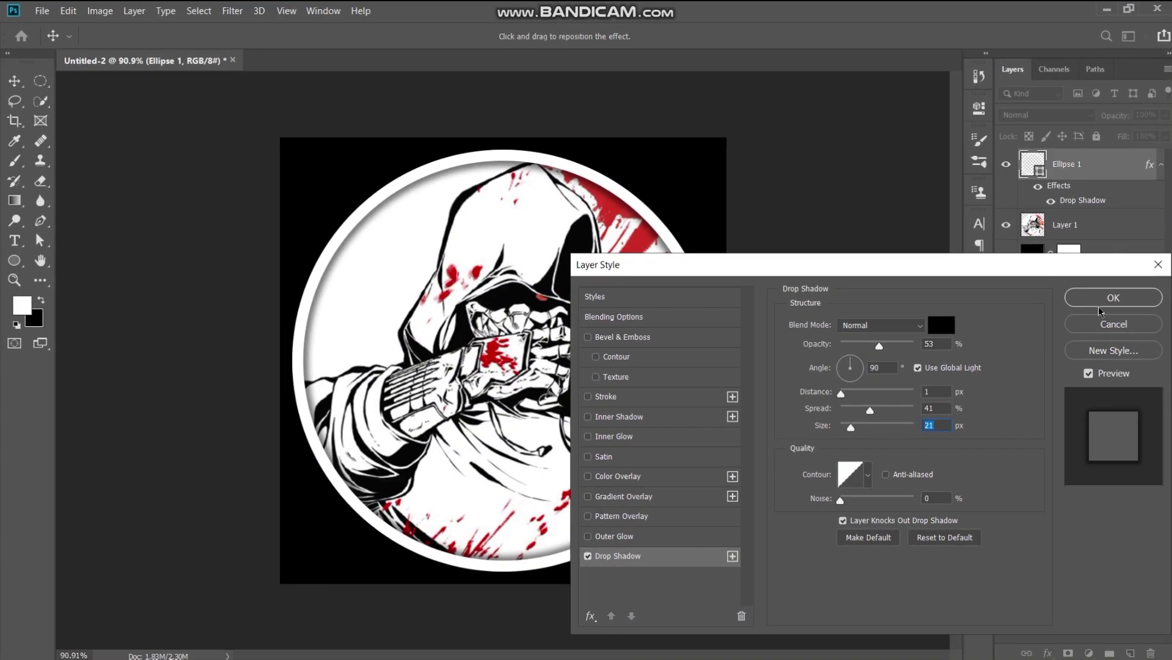
pyautogui.click(1070, 73)
pyautogui.click(1099, 308)
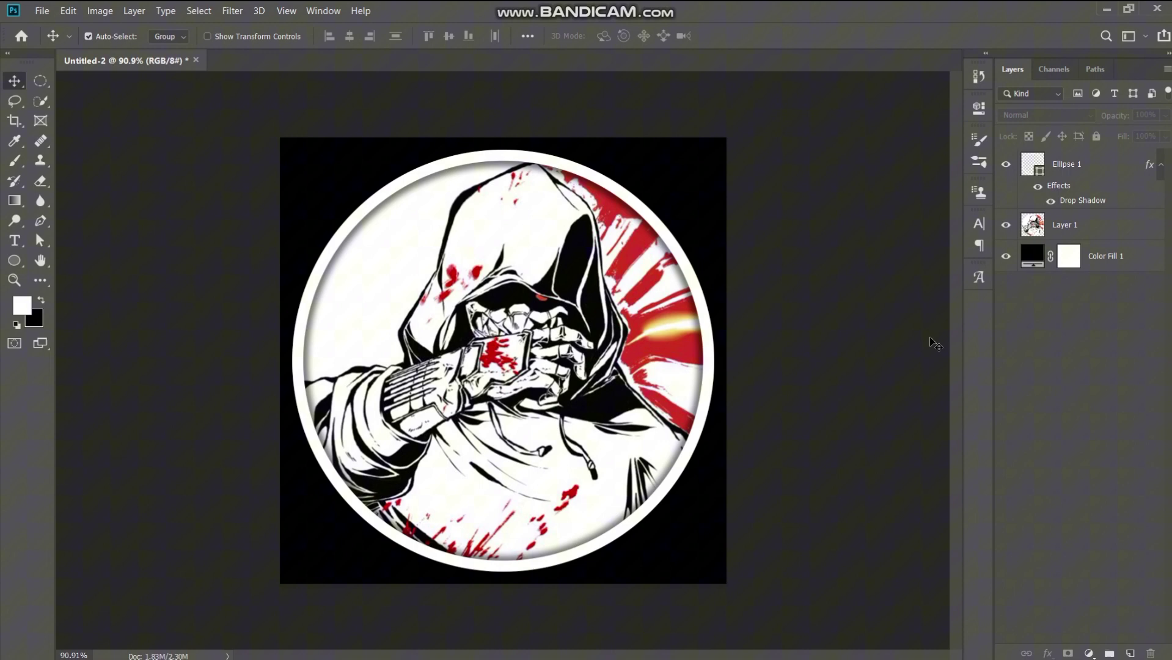
# Add the text UNIQUE, scale it up about 455% and move it to the circle's bottom.
pyautogui.click(15, 221)
pyautogui.click(14, 240)
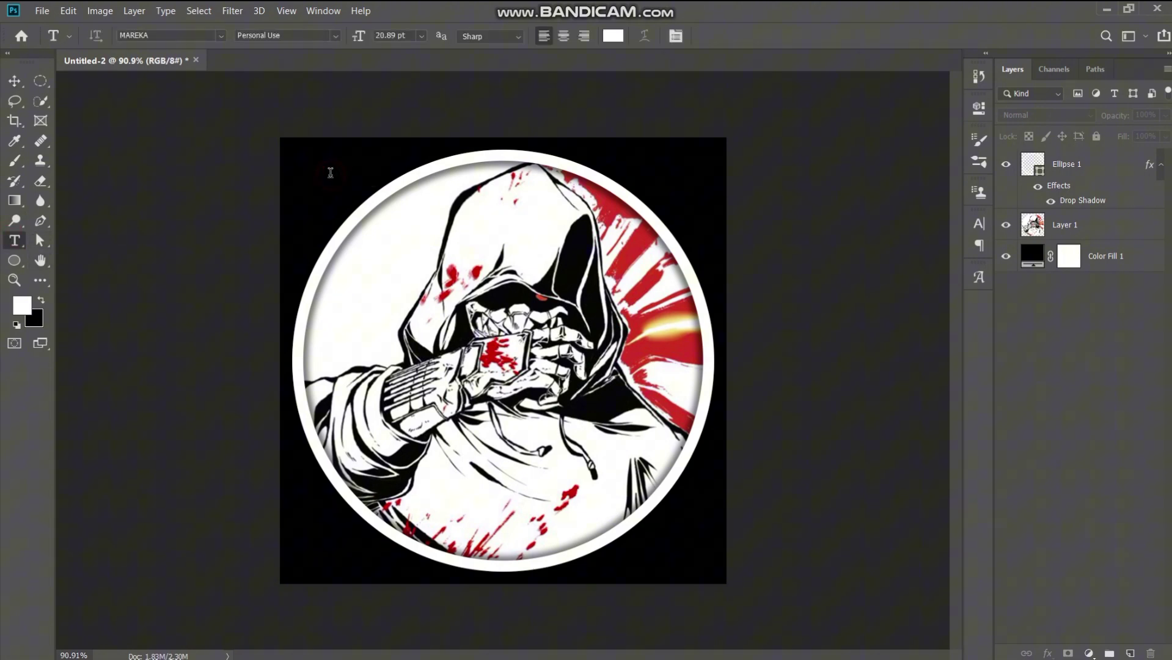
pyautogui.click(330, 173)
pyautogui.write('JIN')
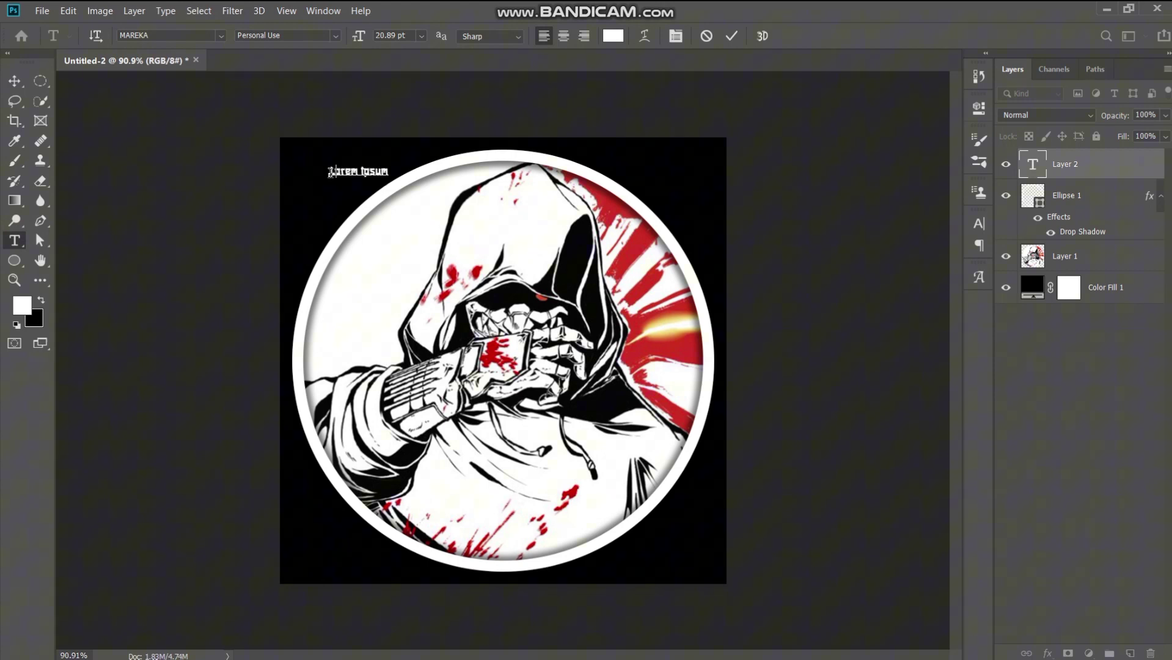
pyautogui.click(731, 35)
pyautogui.hotkey('ctrl', 't')
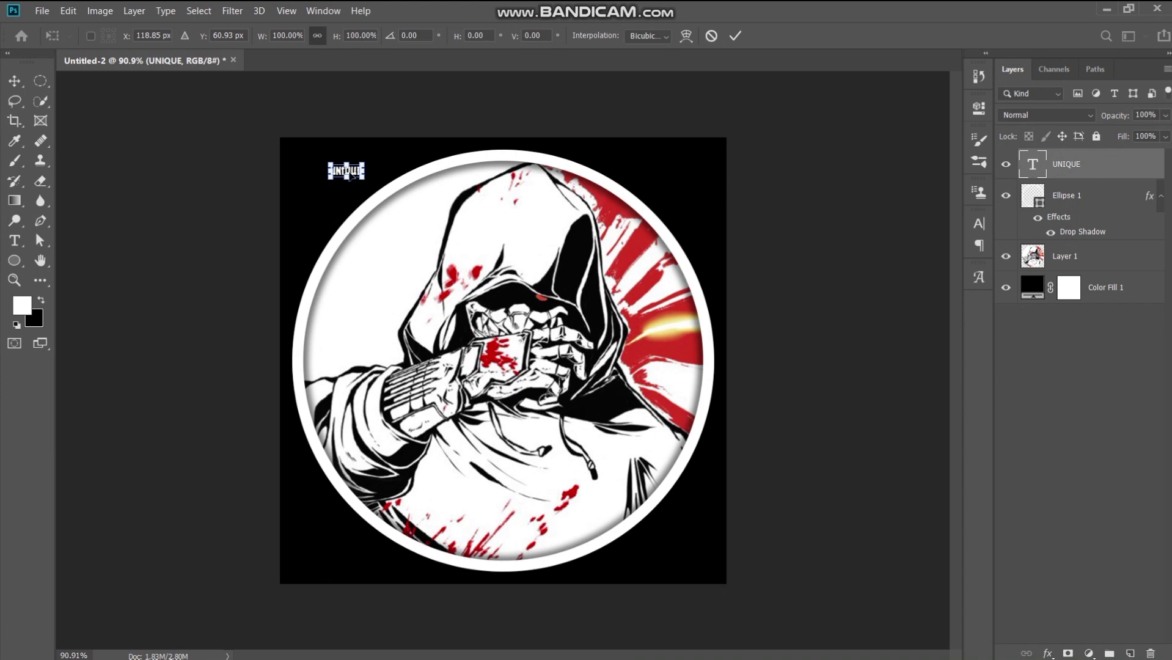
pyautogui.moveTo(368, 176); pyautogui.dragTo(534, 238)
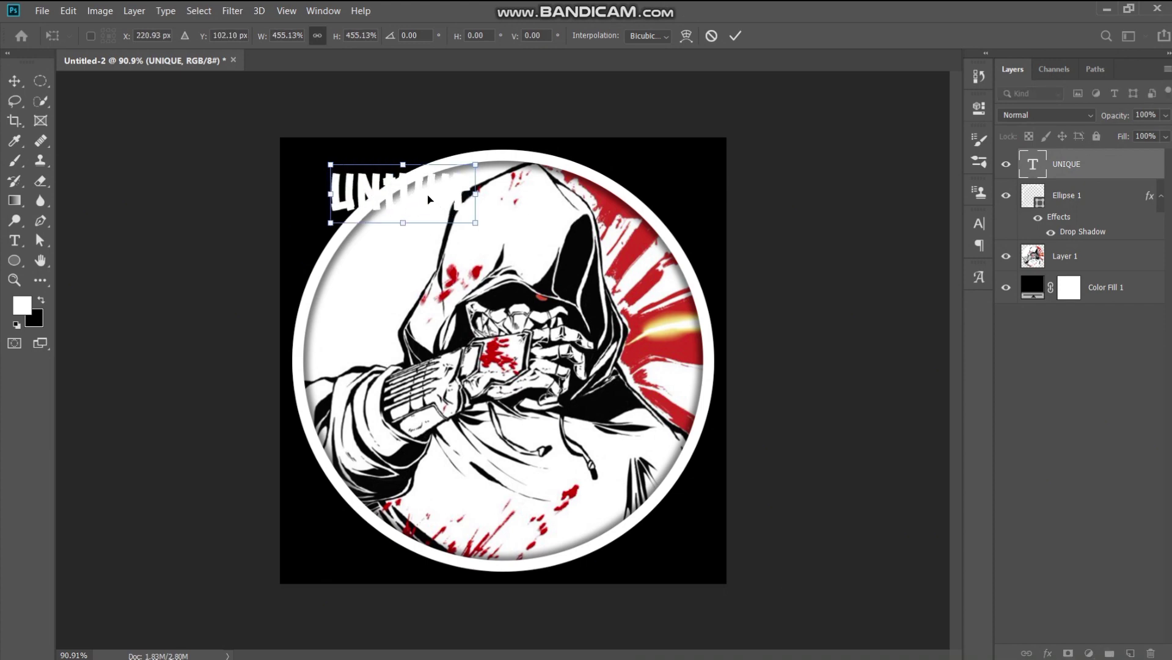
pyautogui.moveTo(431, 201); pyautogui.dragTo(492, 521)
pyautogui.click(736, 35)
# Add a drop shadow to the UNIQUE text layer.
pyautogui.press('t')
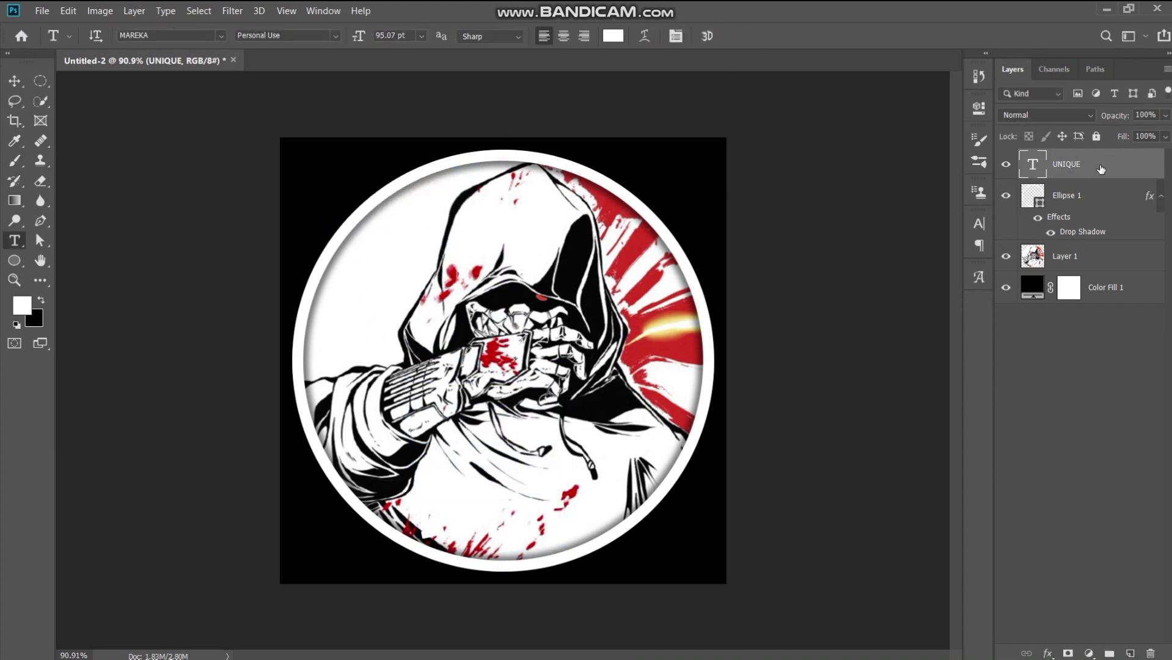
pyautogui.rightClick(895, 61)
pyautogui.press('Escape')
pyautogui.doubleClick(1113, 164)
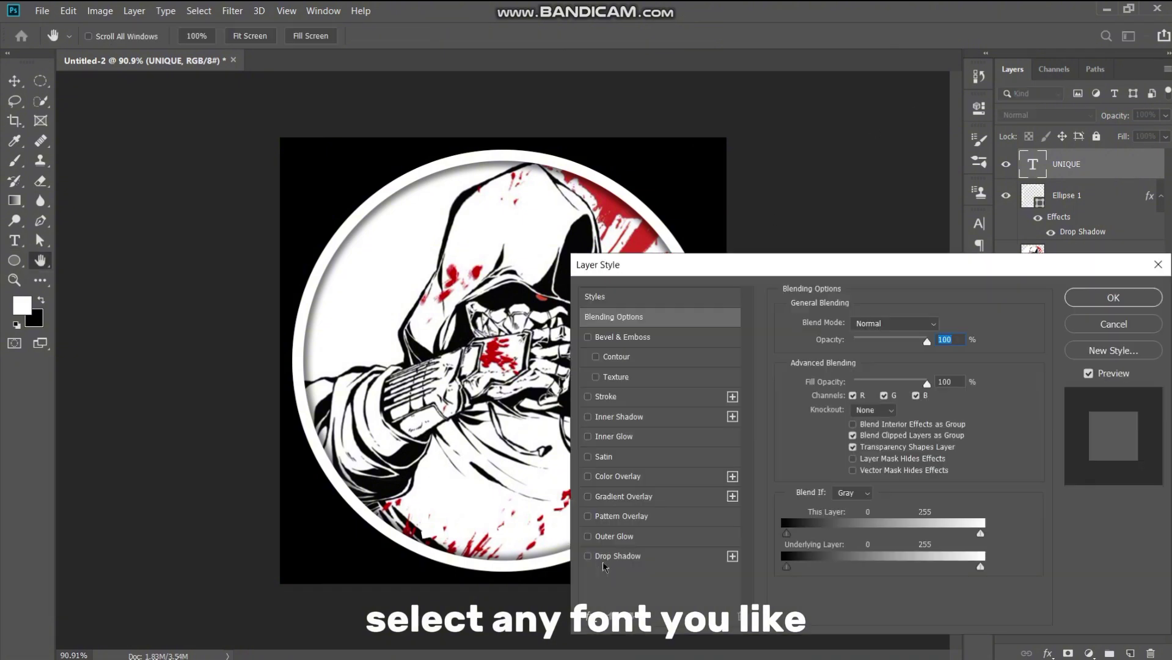
pyautogui.click(617, 556)
pyautogui.click(1114, 299)
pyautogui.click(500, 520)
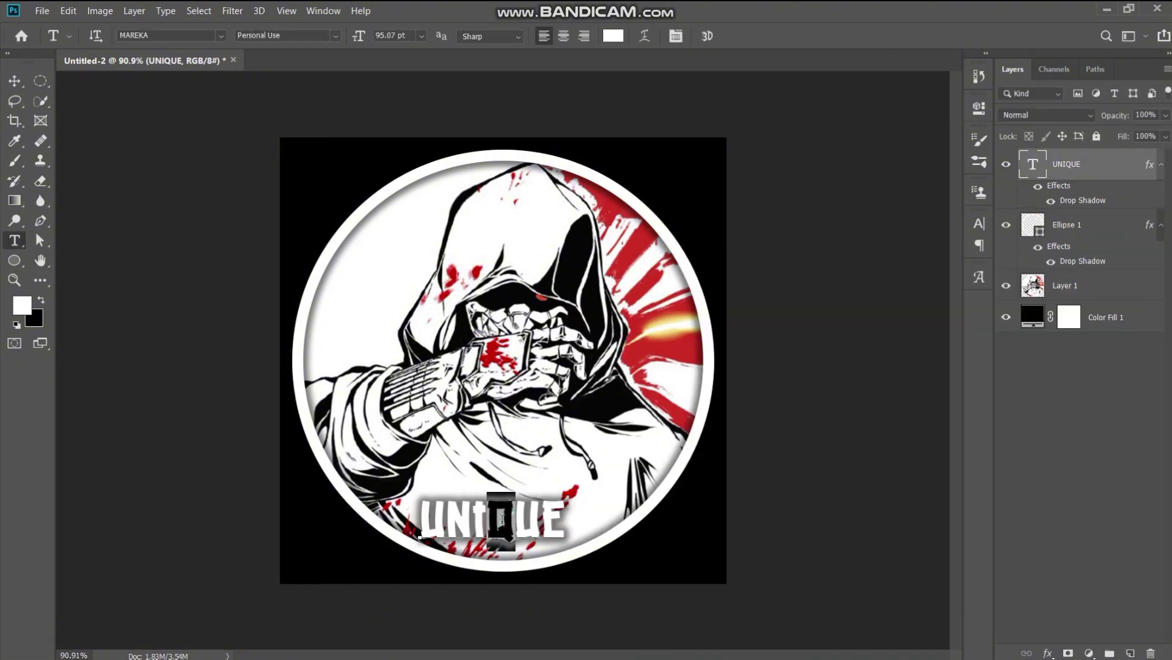
# Change UNIQUE to LEMON MILK Bold and shrink it to about 73% (69.76 pt).
pyautogui.hotkey('ctrl', 'a')
pyautogui.click(219, 37)
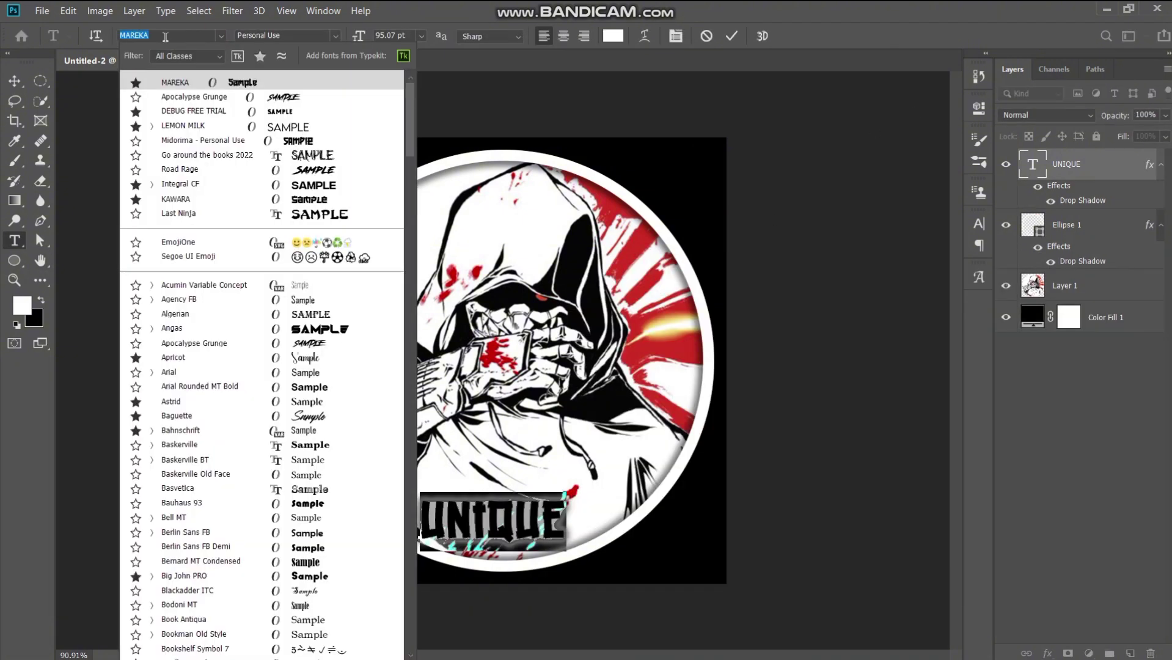
pyautogui.click(164, 35)
pyautogui.write('L')
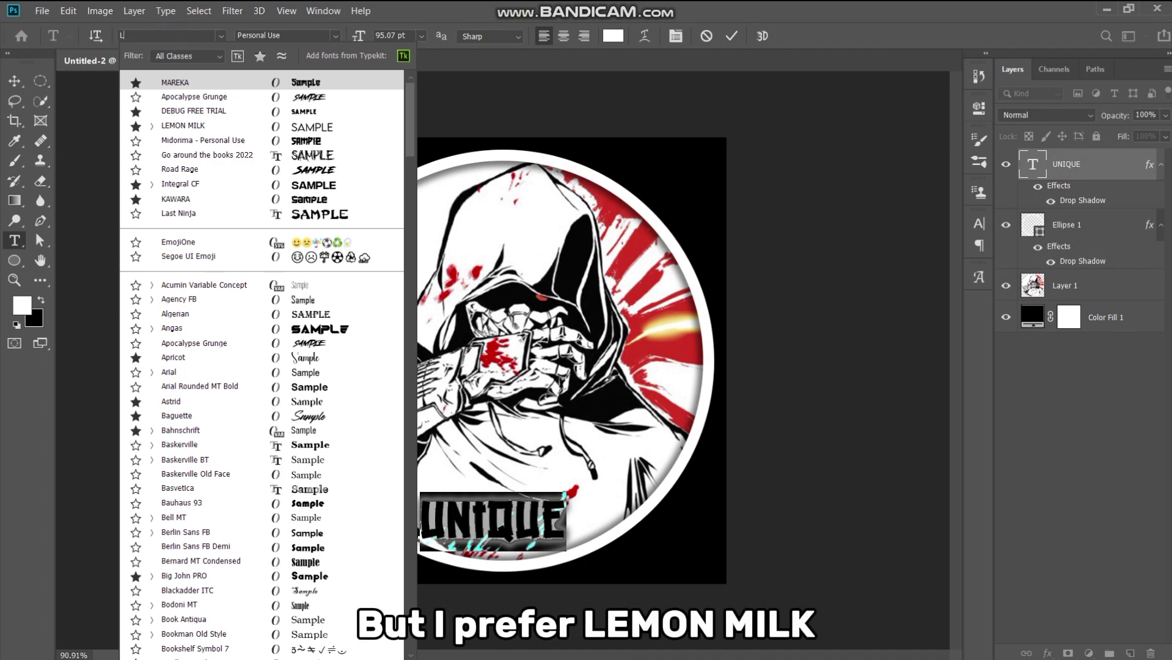
pyautogui.write('E')
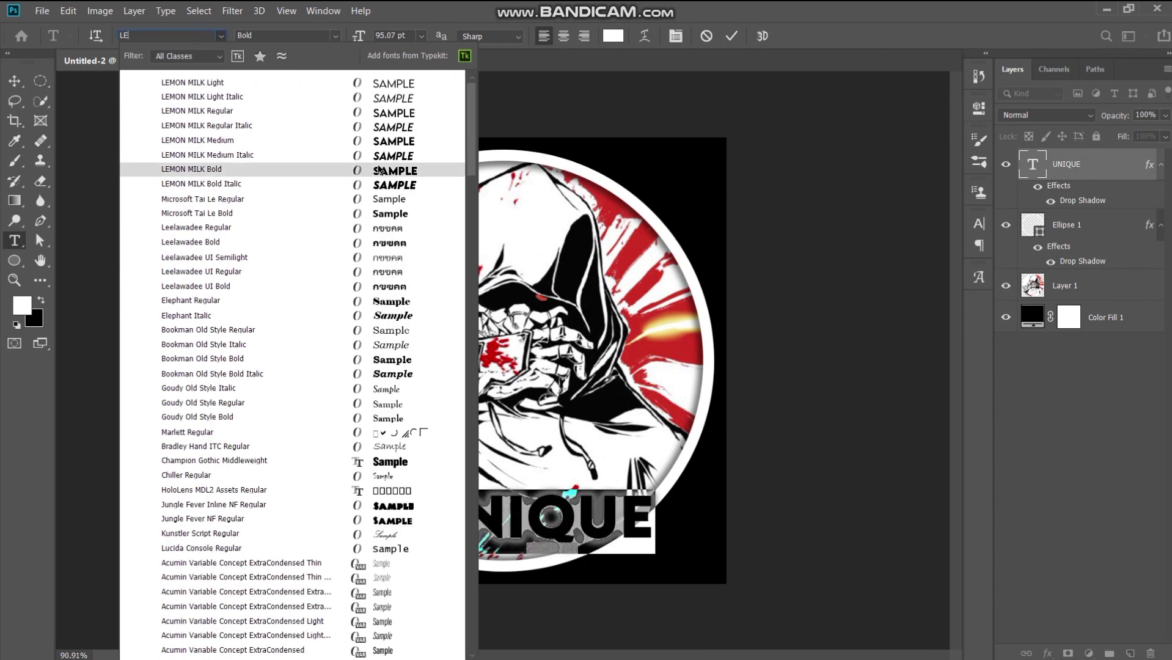
pyautogui.click(379, 170)
pyautogui.click(731, 35)
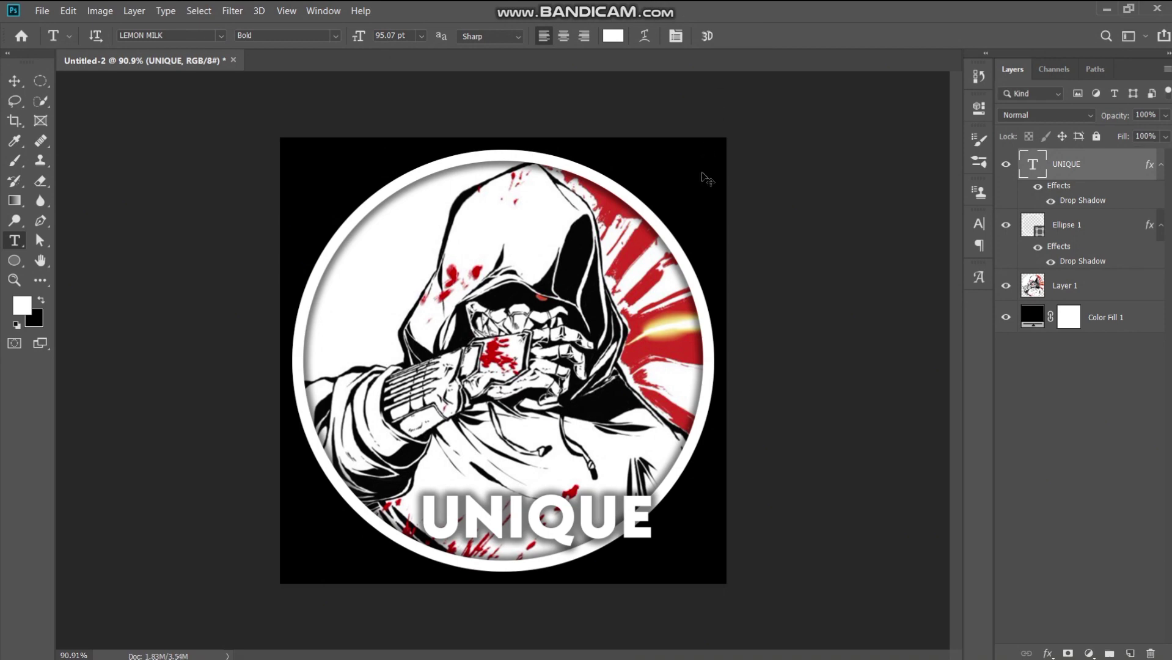
pyautogui.hotkey('ctrl', 't')
pyautogui.moveTo(653, 539); pyautogui.dragTo(589, 544)
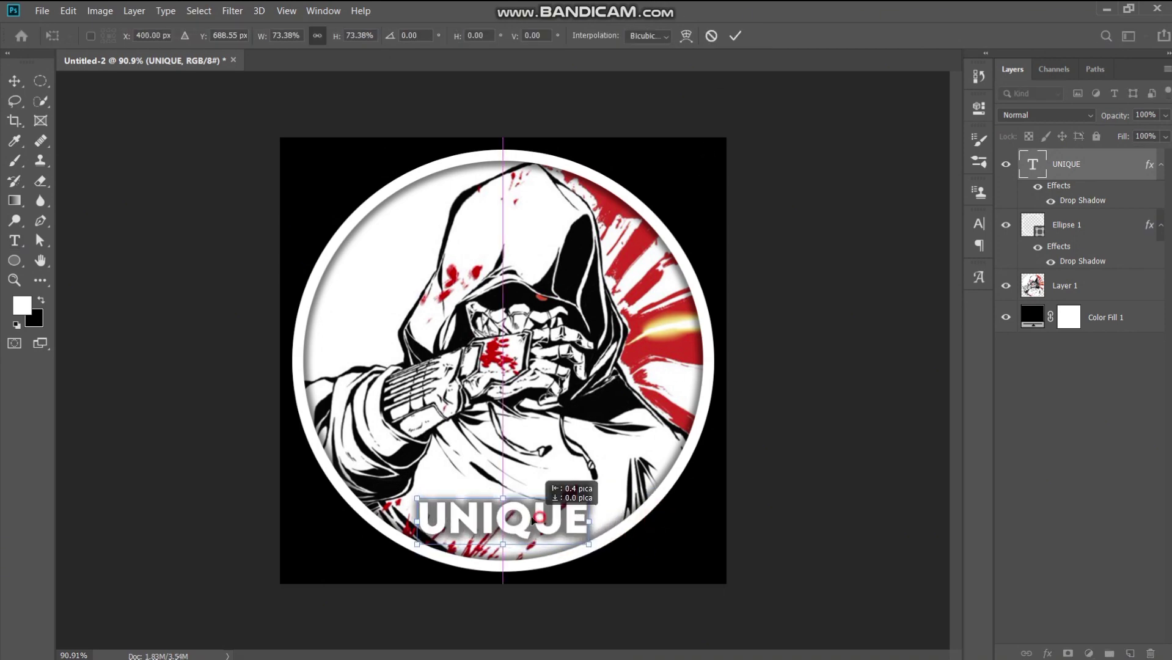
pyautogui.click(731, 35)
# Adjust the UNIQUE drop shadow to 21% spread and 49 px size.
pyautogui.rightClick(1088, 164)
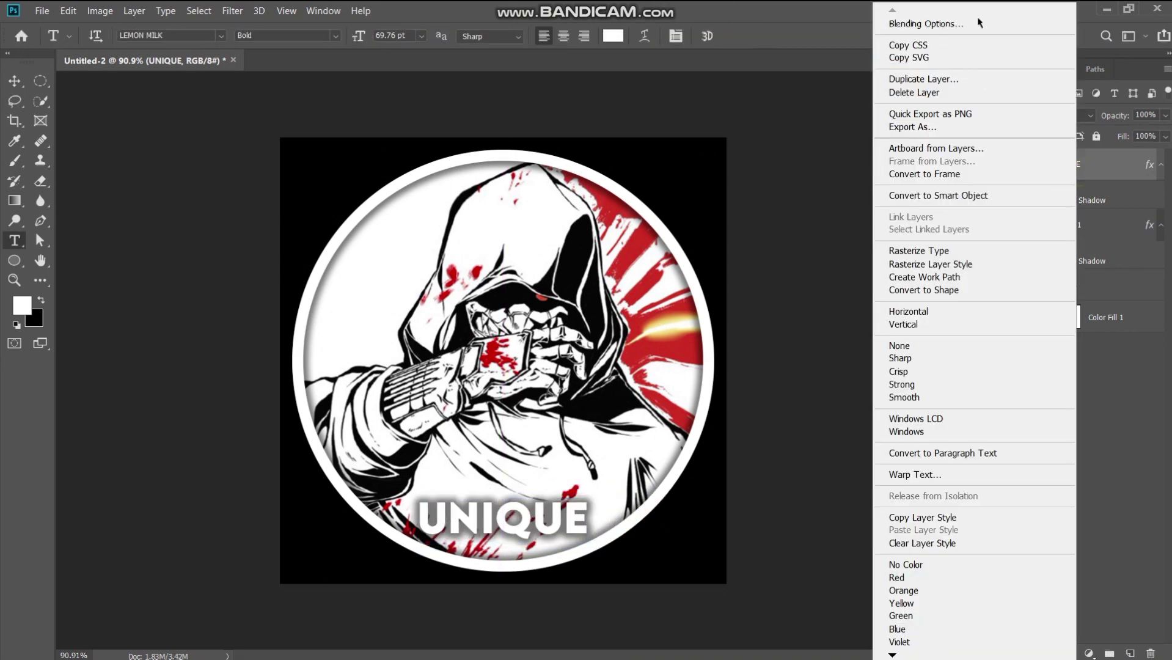
pyautogui.press('Escape')
pyautogui.click(606, 556)
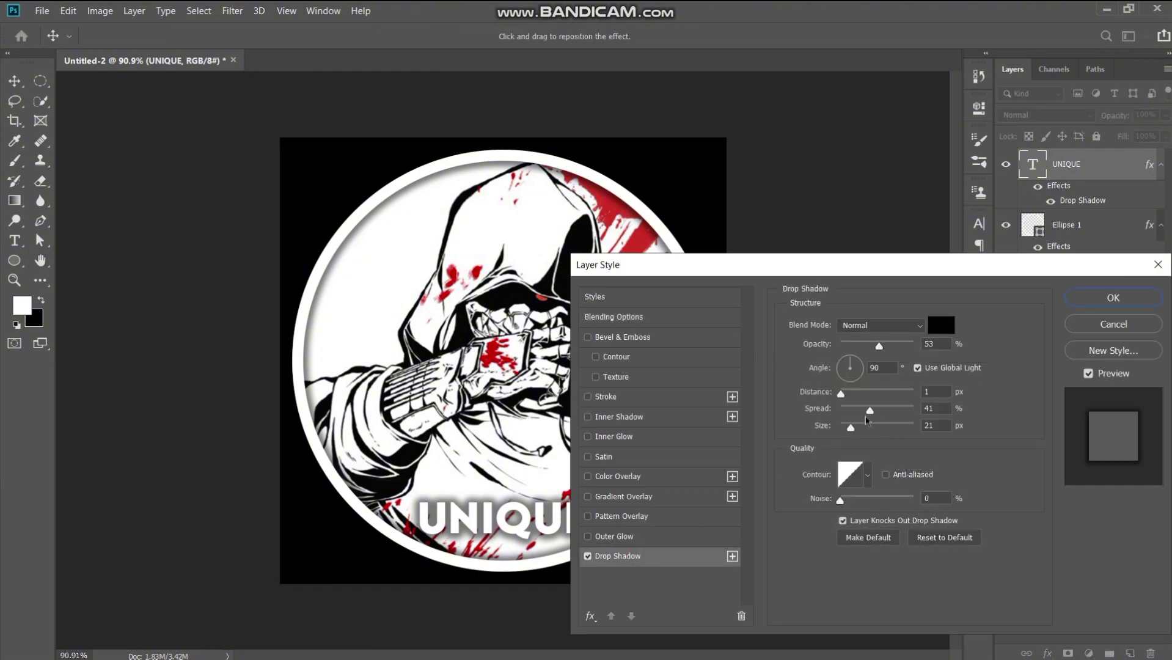
pyautogui.moveTo(851, 427); pyautogui.dragTo(856, 411)
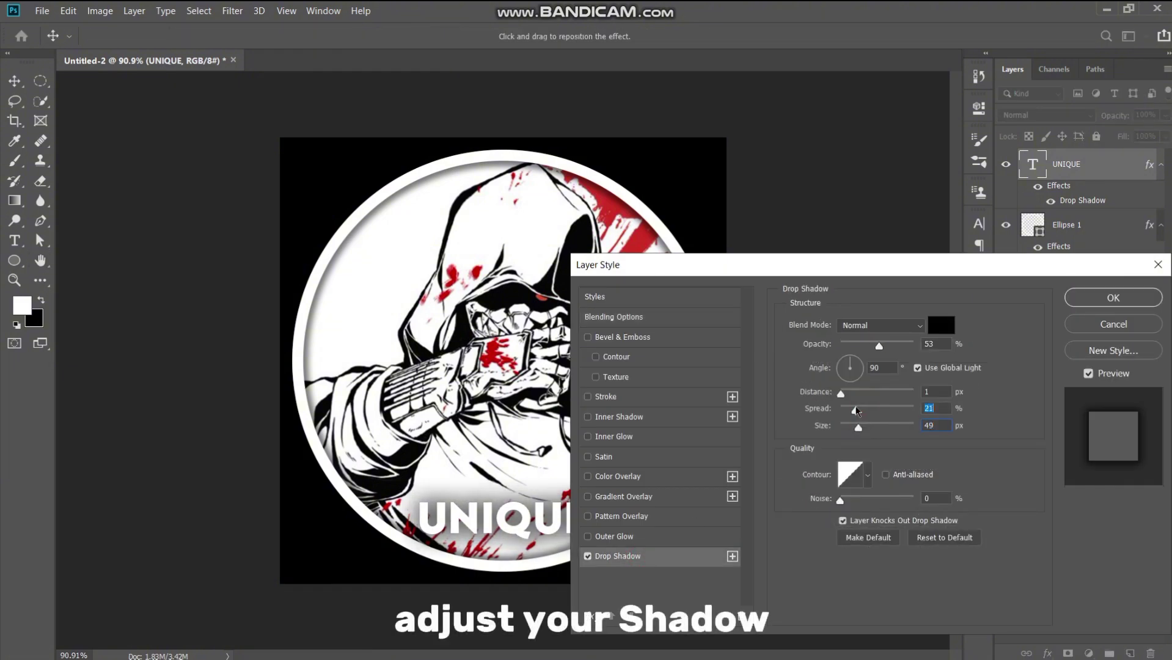
pyautogui.click(1085, 298)
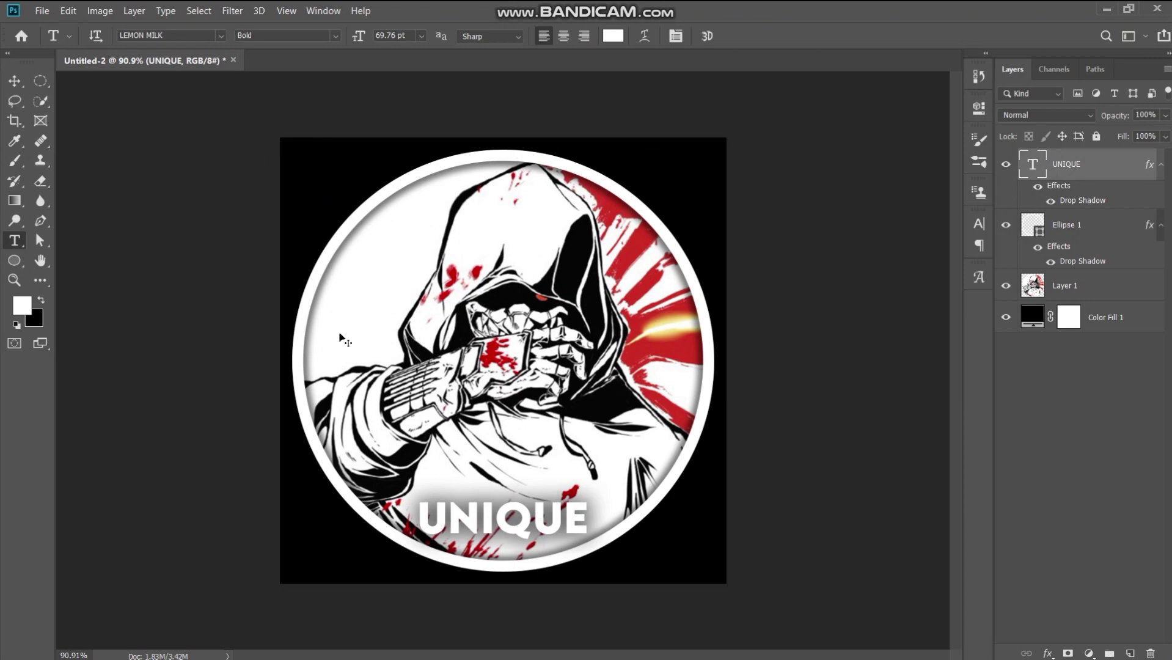
# Warp UNIQUE with an Arc style at -12.4% bend and nudge it along the ring's bottom.
pyautogui.hotkey('ctrl', 't')
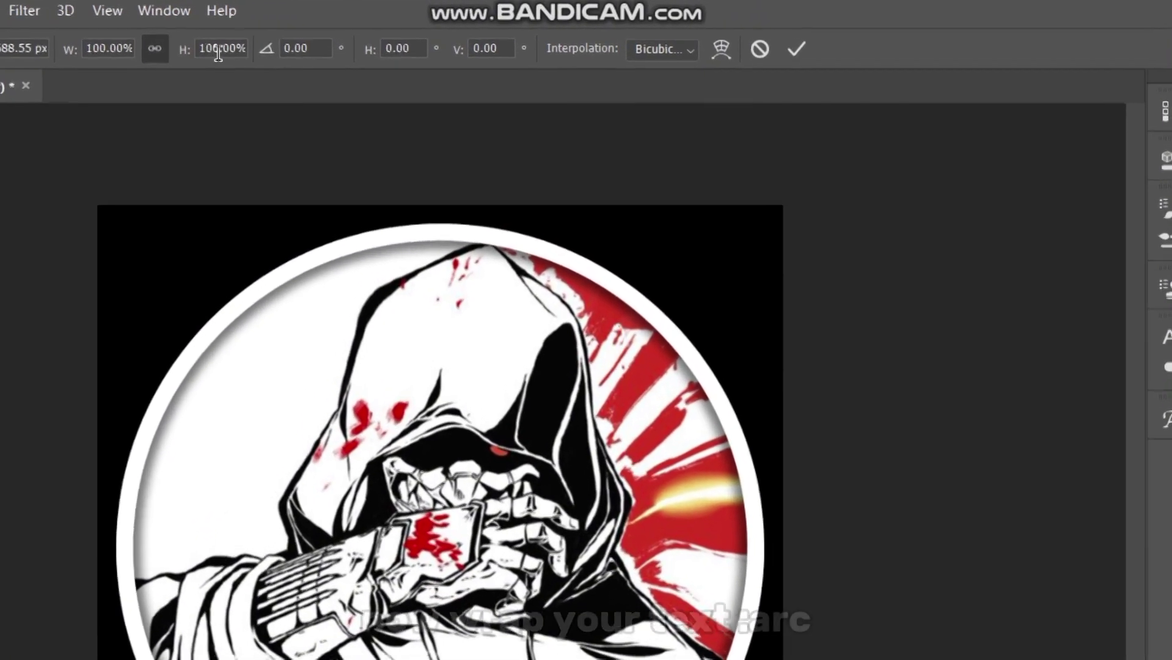
pyautogui.click(721, 49)
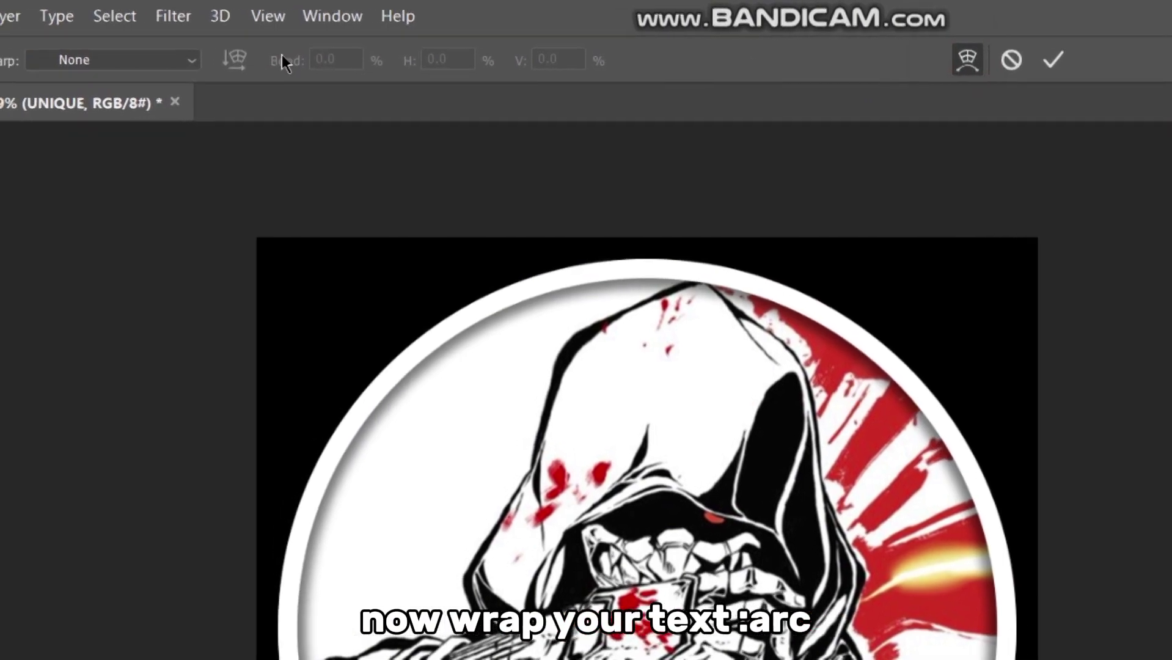
pyautogui.click(160, 60)
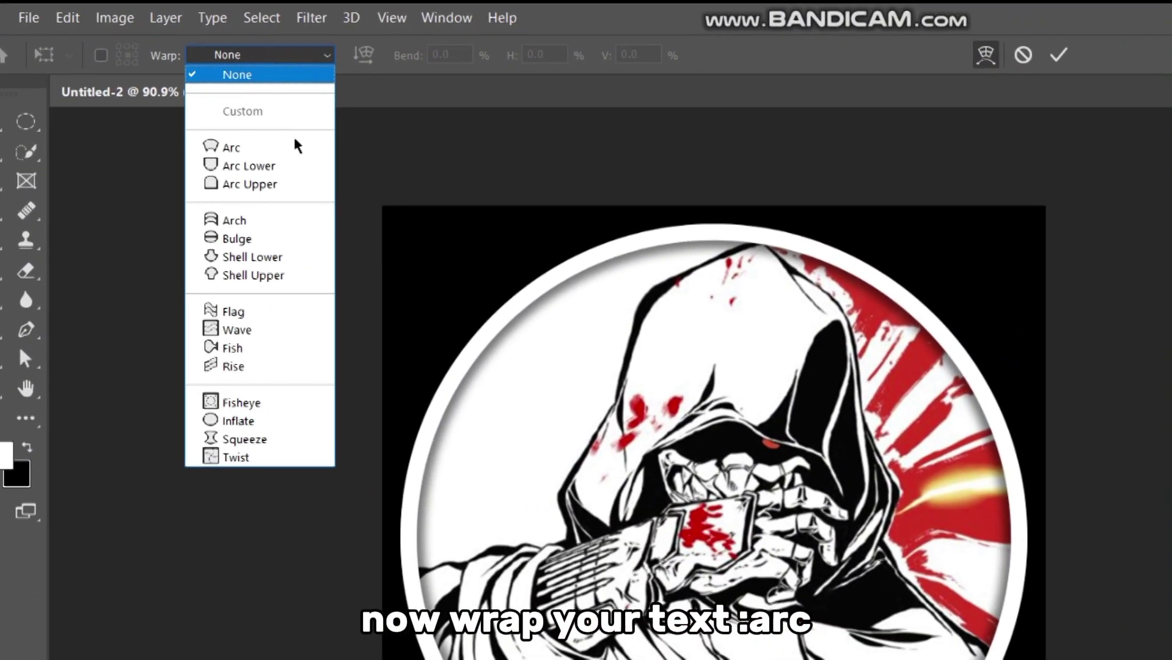
pyautogui.click(293, 156)
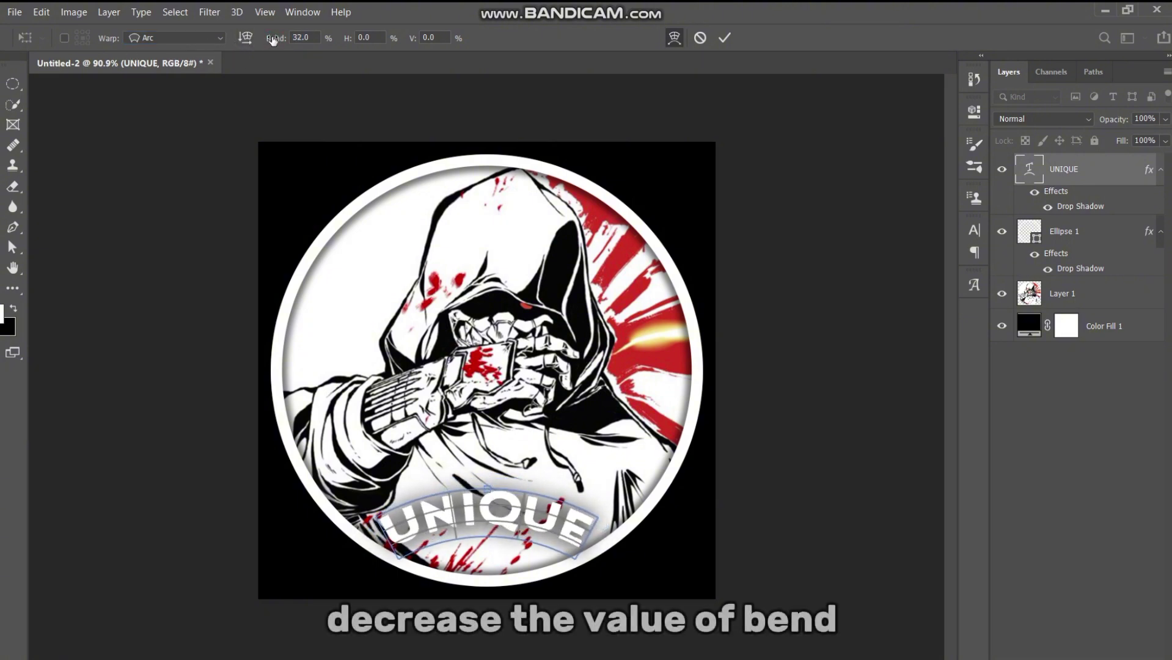
pyautogui.moveTo(276, 38); pyautogui.dragTo(98, 63)
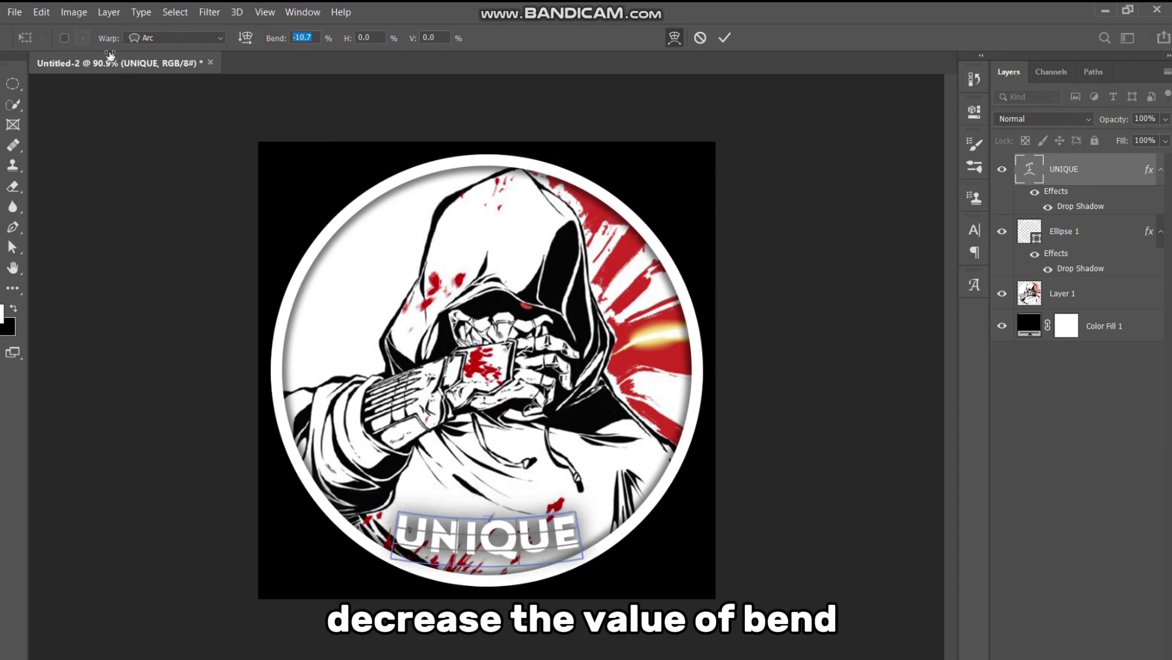
pyautogui.moveTo(110, 55); pyautogui.dragTo(102, 57)
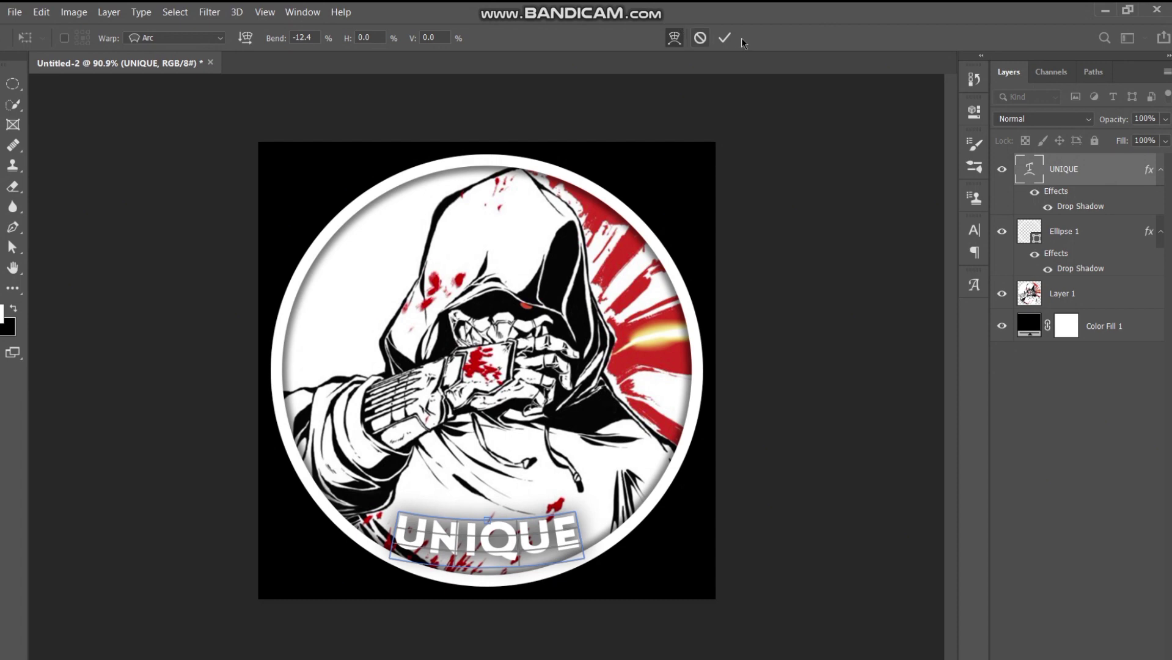
pyautogui.click(724, 38)
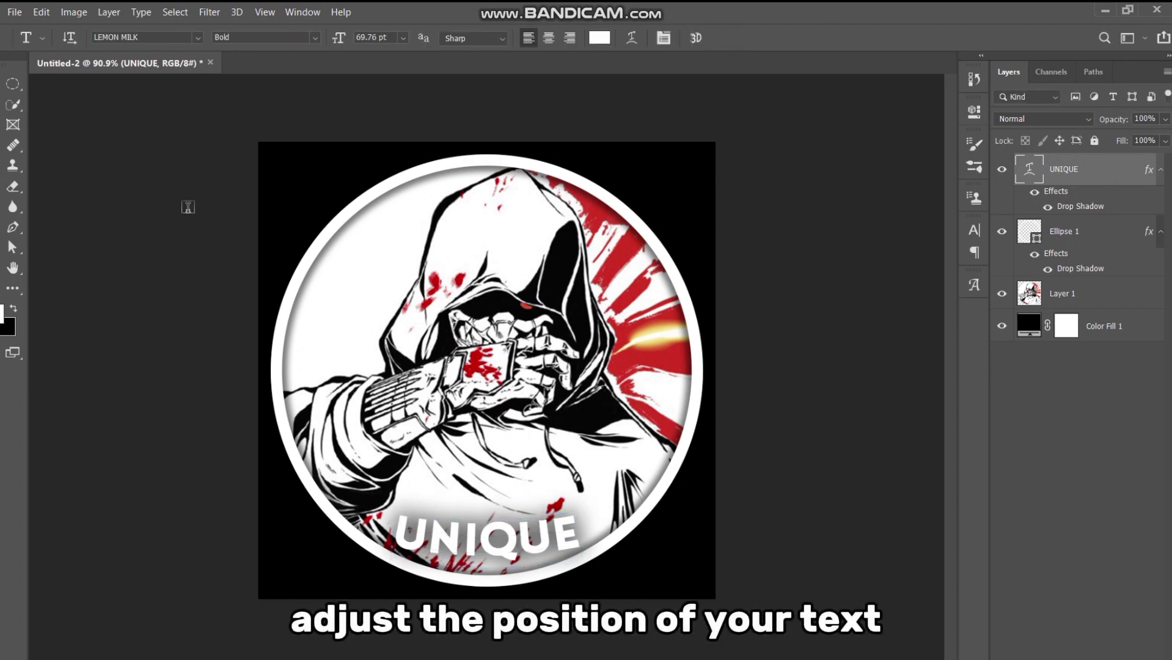
pyautogui.press('v')
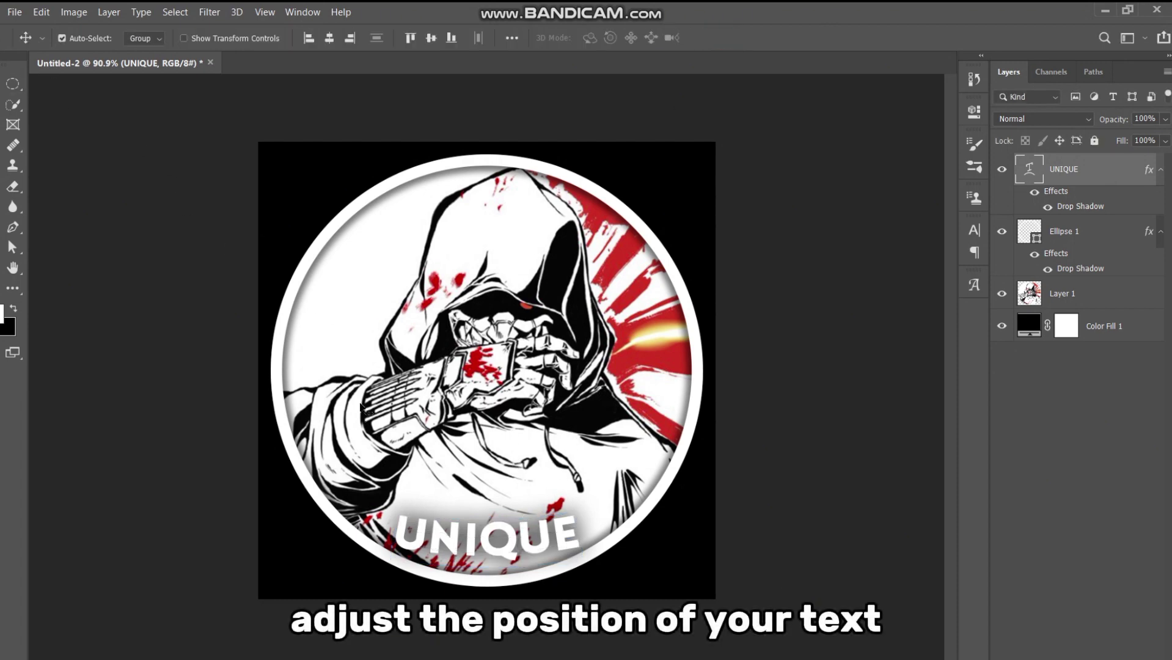
pyautogui.moveTo(498, 556); pyautogui.dragTo(499, 557)
# Add a Levels adjustment layer just above the ninja artwork with midtones set to 0.66.
pyautogui.click(1083, 497)
pyautogui.click(1108, 657)
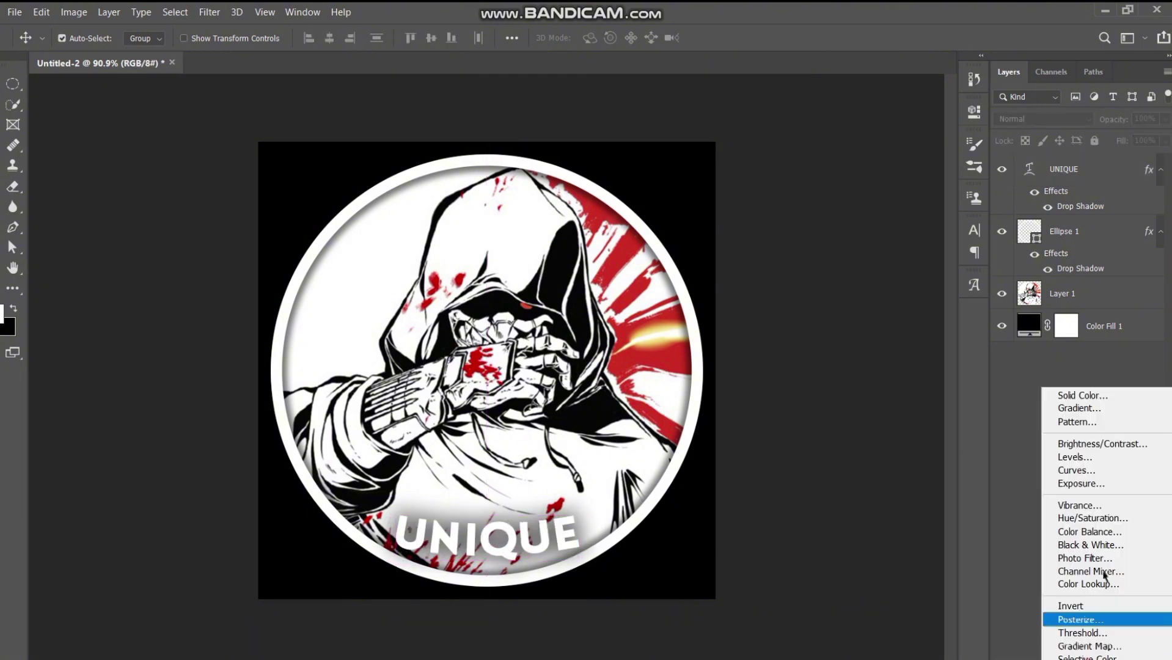
pyautogui.click(1082, 457)
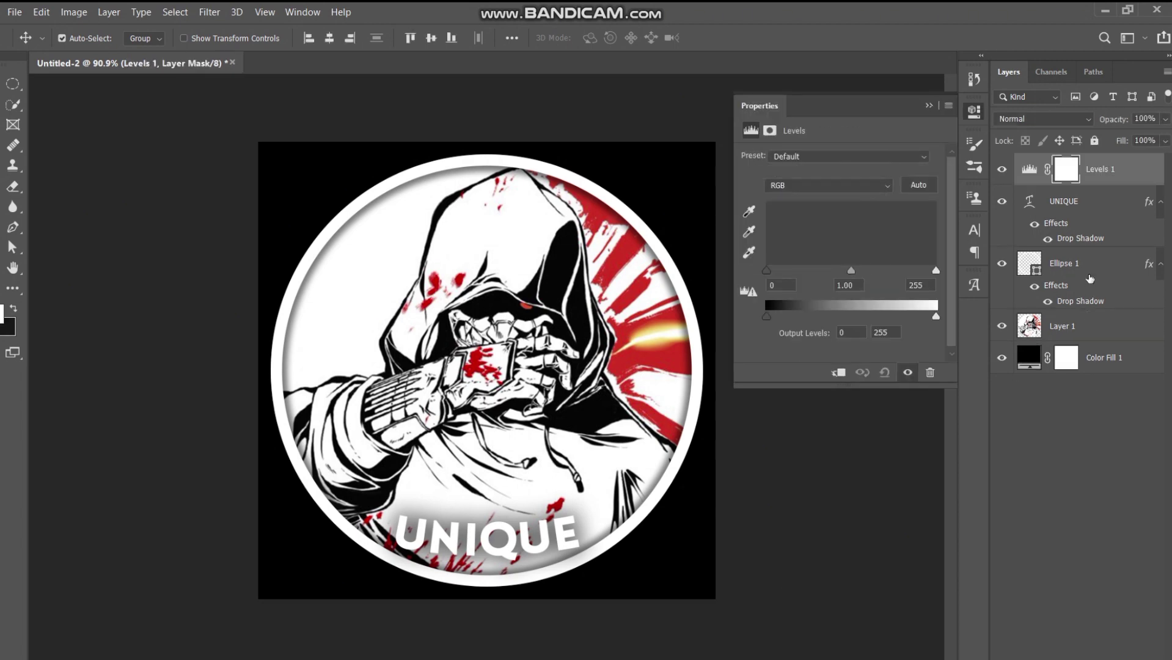
pyautogui.moveTo(1114, 158); pyautogui.dragTo(1094, 309)
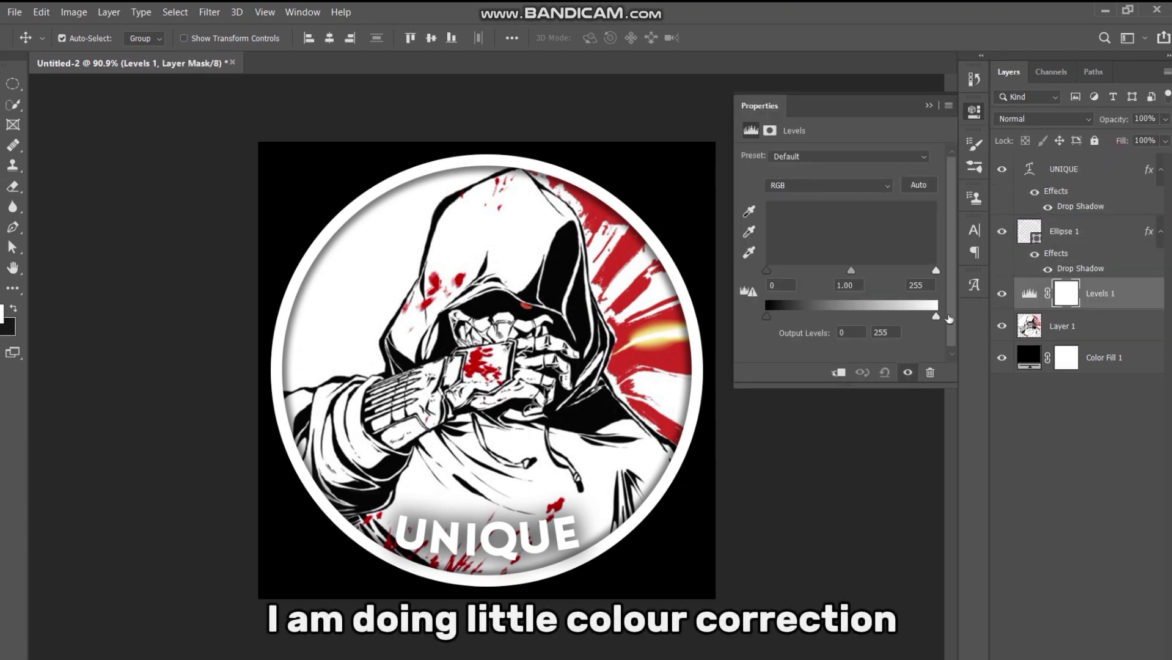
pyautogui.moveTo(853, 272); pyautogui.dragTo(884, 272)
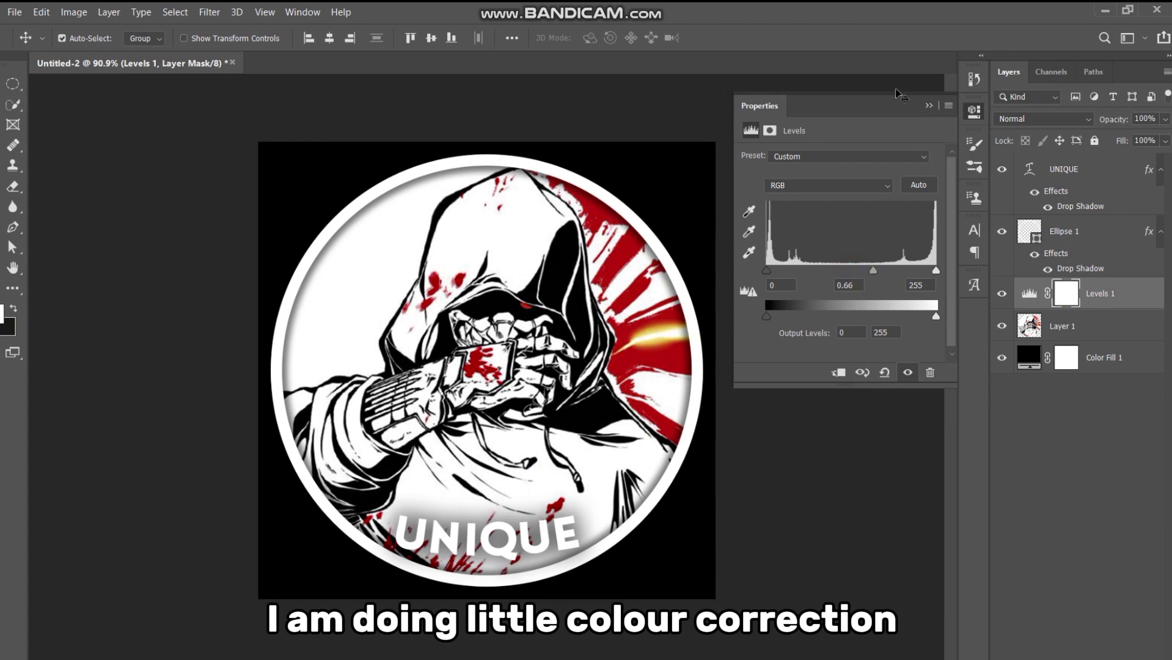
pyautogui.click(927, 107)
# Add a Brightness/Contrast adjustment layer with Contrast 35.
pyautogui.click(1043, 649)
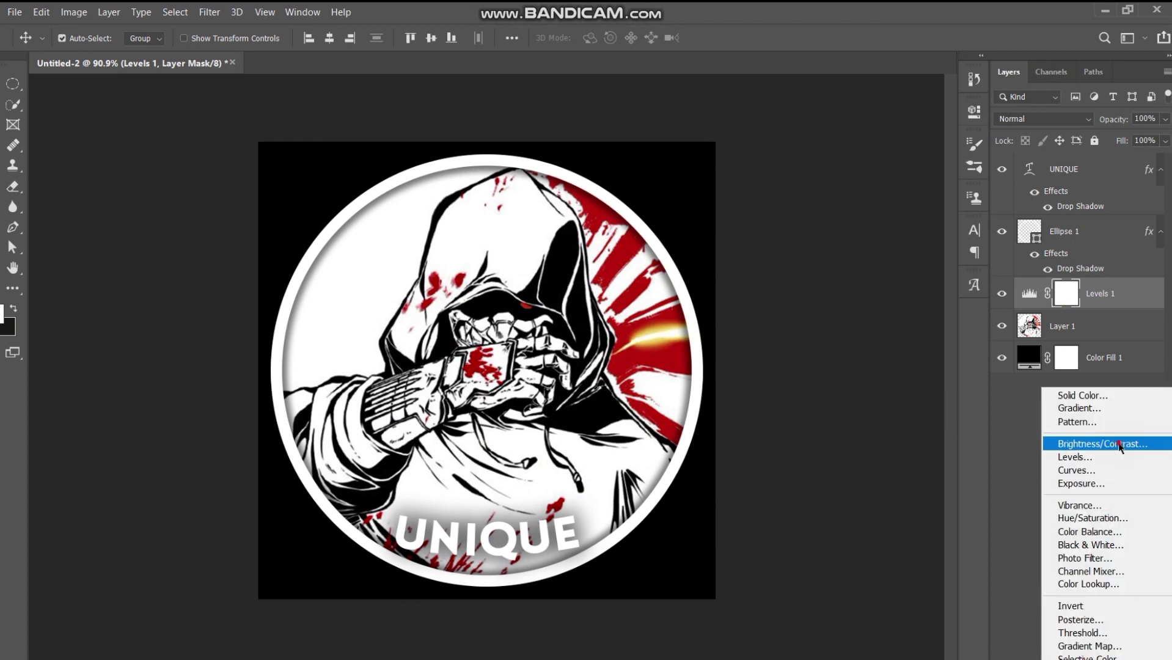
pyautogui.click(1064, 443)
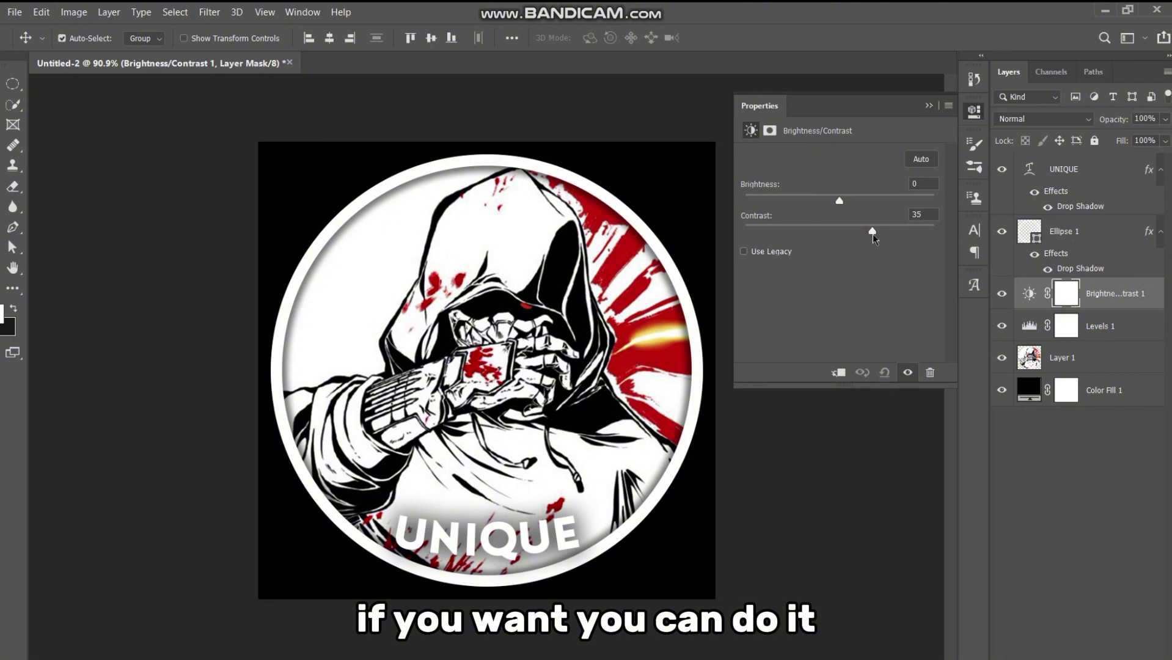
pyautogui.click(928, 106)
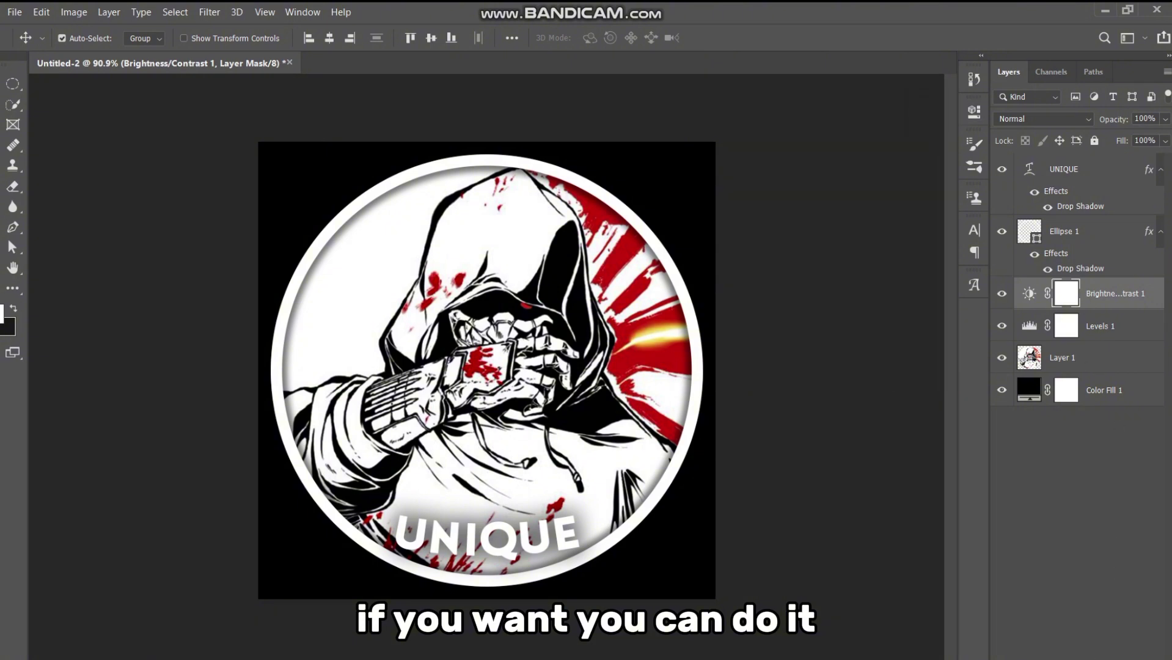
# Add a Hue/Saturation adjustment layer boosting Saturation by +28.
pyautogui.click(1043, 649)
pyautogui.click(1063, 522)
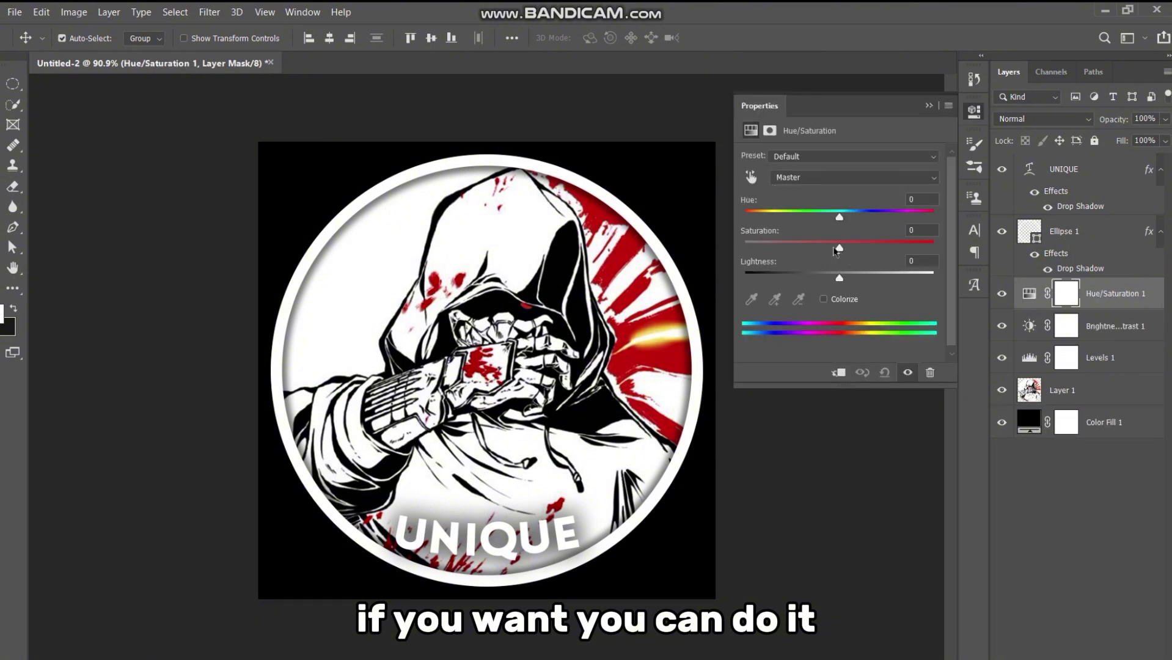
pyautogui.moveTo(840, 250); pyautogui.dragTo(858, 249)
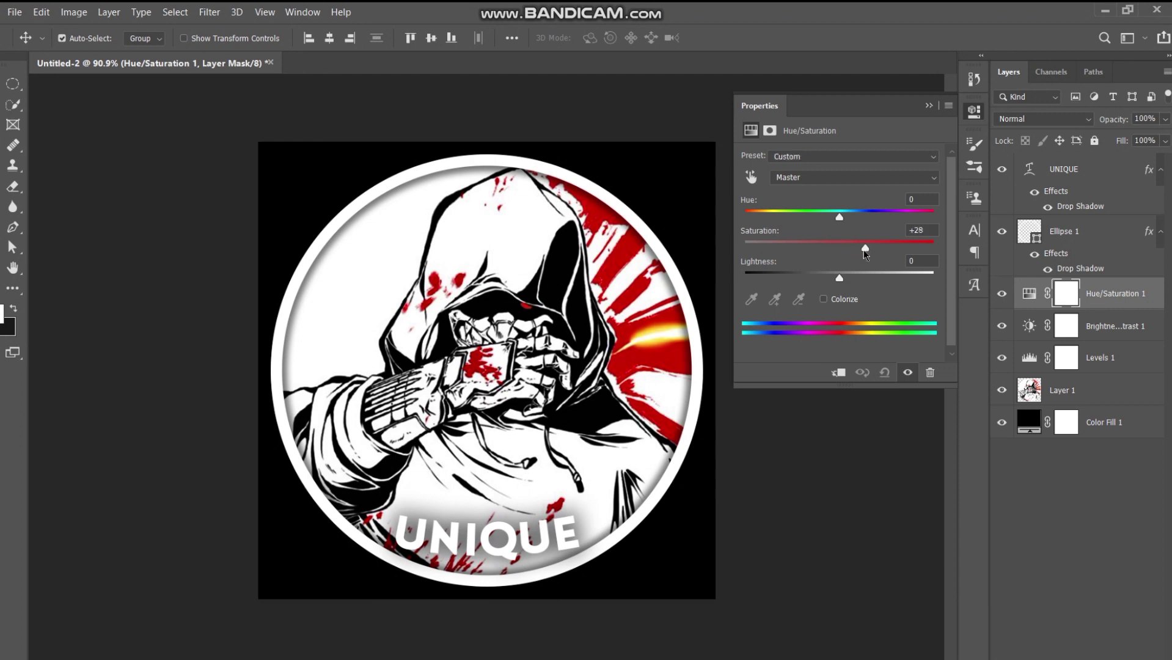
pyautogui.click(946, 106)
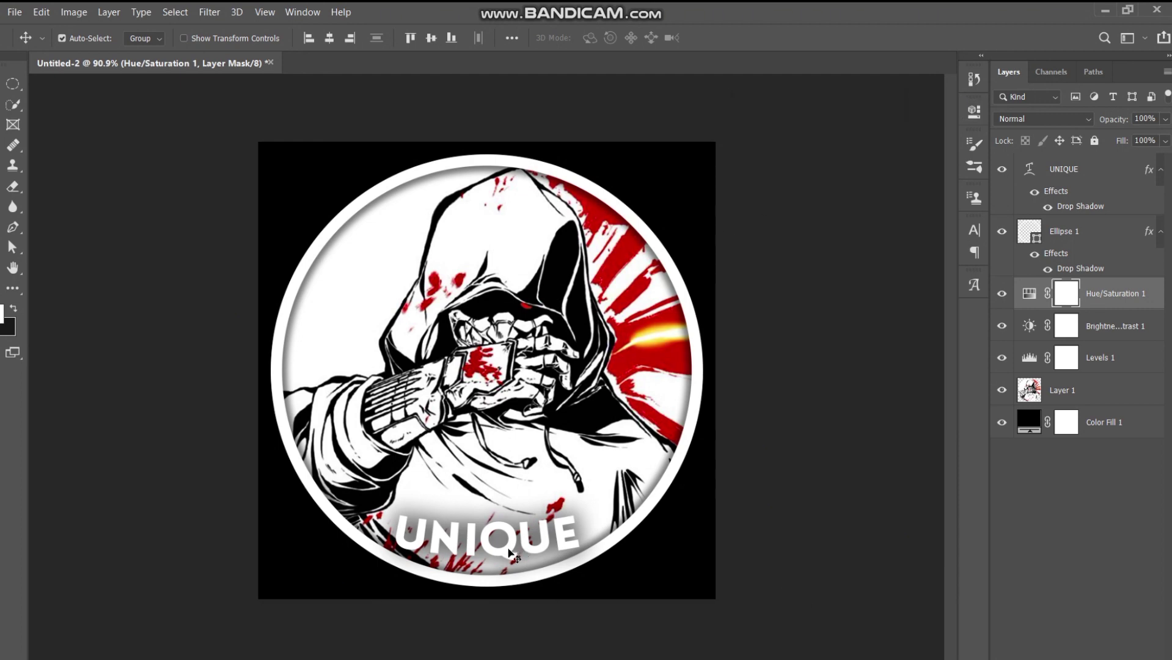
pyautogui.click(519, 554)
pyautogui.hotkey('ctrl', 't')
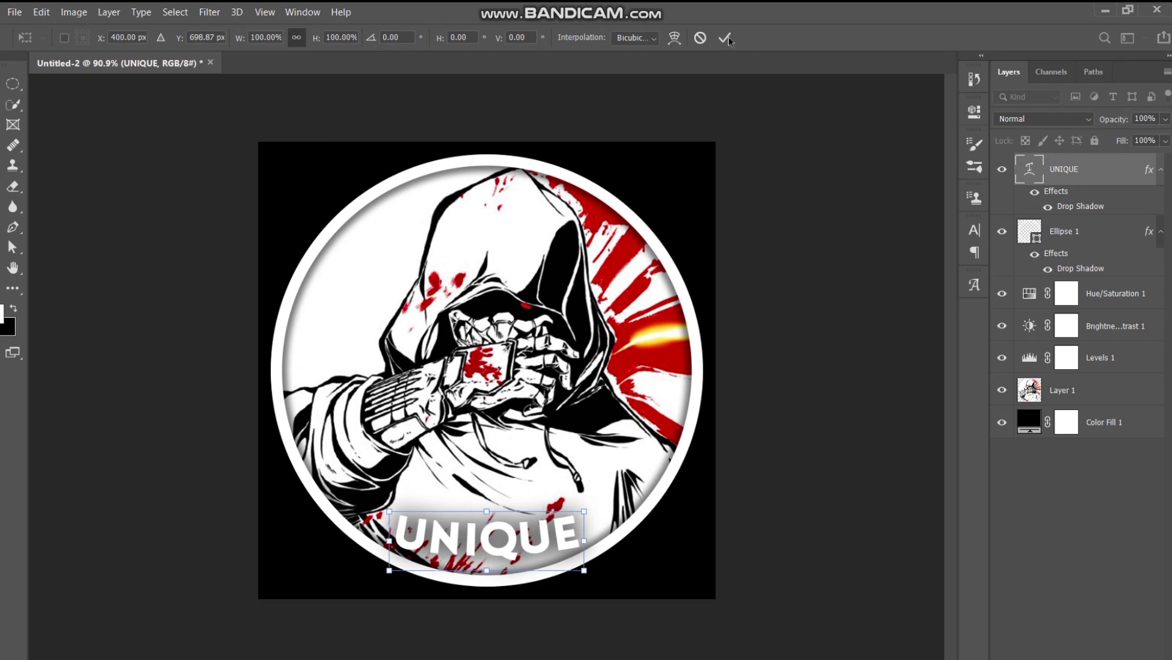
# Deepen the Arc warp bend on the UNIQUE text and apply it.
pyautogui.click(674, 38)
pyautogui.moveTo(277, 41); pyautogui.dragTo(235, 43)
pyautogui.click(724, 38)
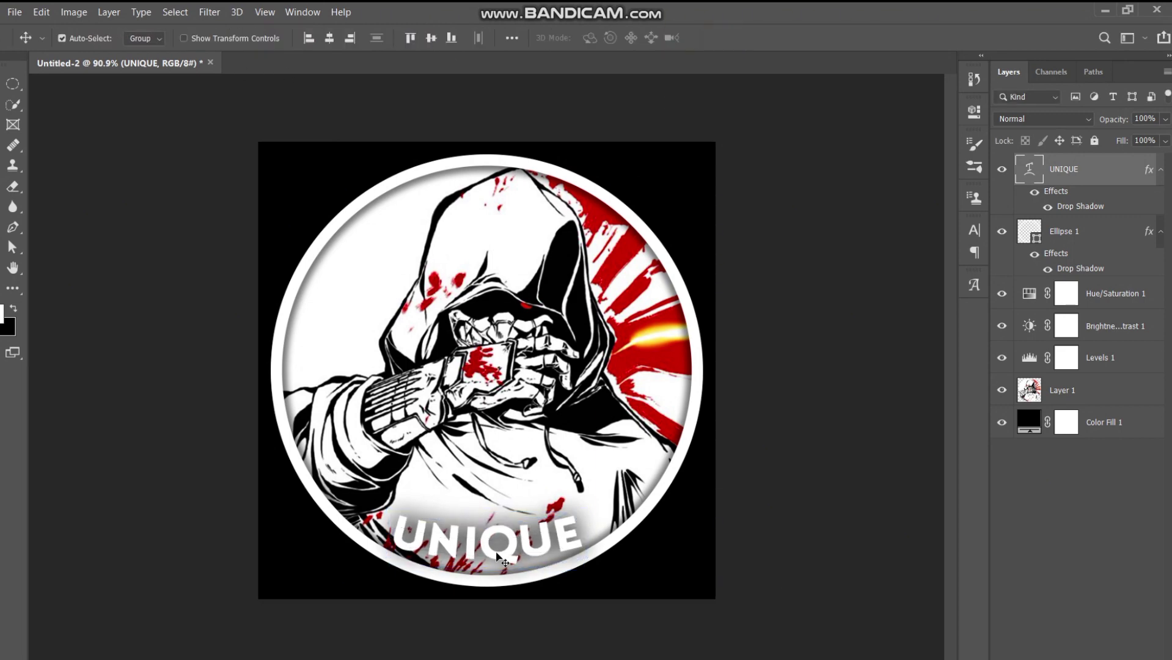
# Centre the UNIQUE text horizontally along the bottom of the ring.
pyautogui.moveTo(497, 554)
pyautogui.mouseDown()
pyautogui.moveTo(496, 525)
pyautogui.moveTo(495, 543)
pyautogui.mouseUp()
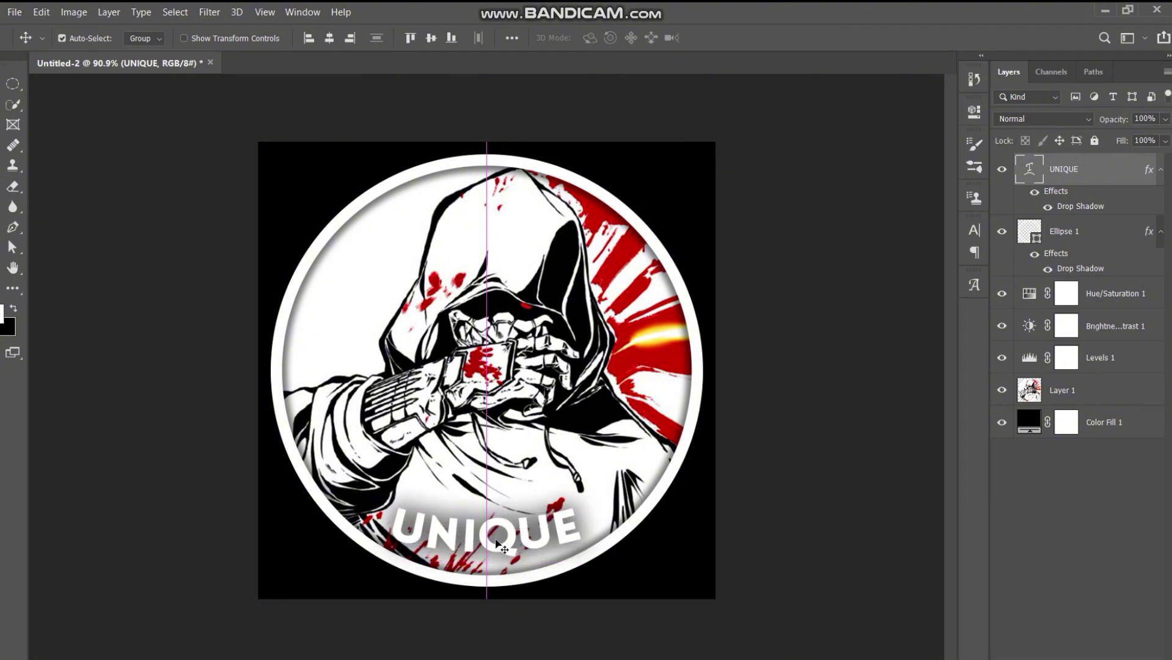
pyautogui.hotkey('ctrl', '-')
pyautogui.hotkey('ctrl', '+')
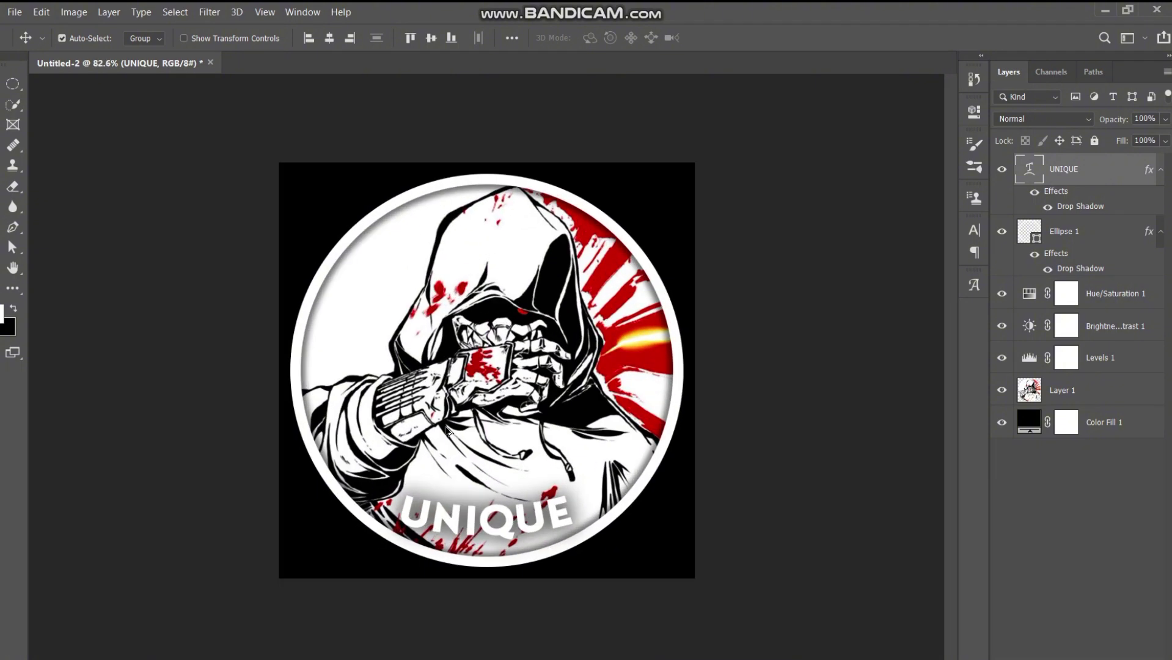
pyautogui.moveTo(607, 433); pyautogui.dragTo(609, 436)
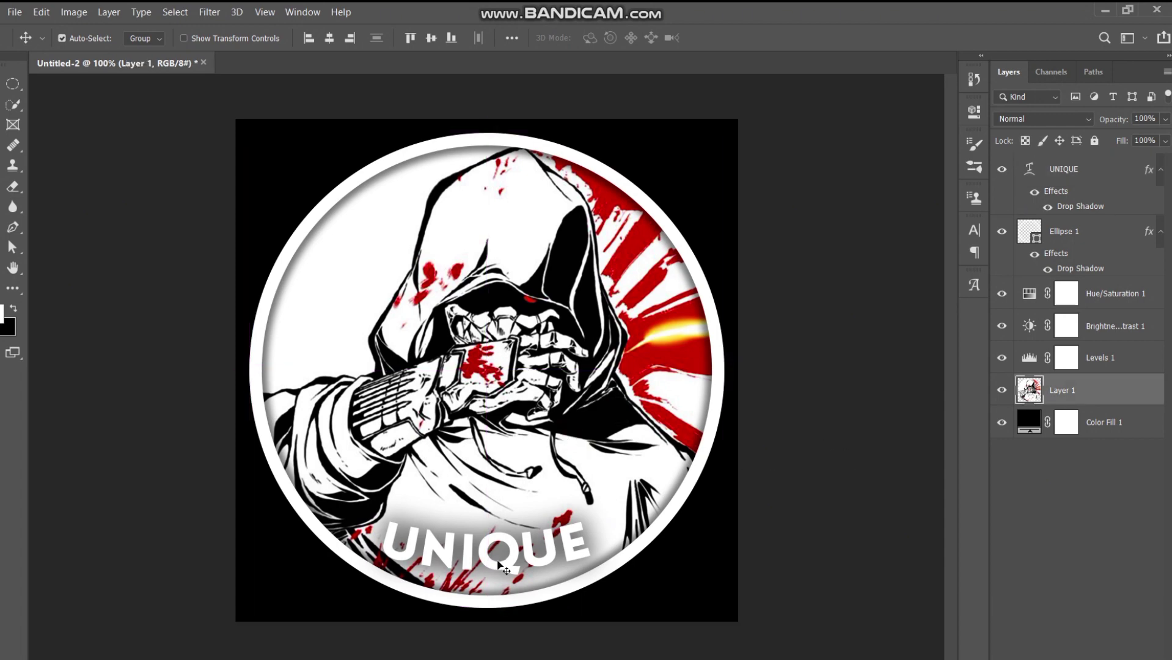
pyautogui.moveTo(501, 568); pyautogui.dragTo(550, 537)
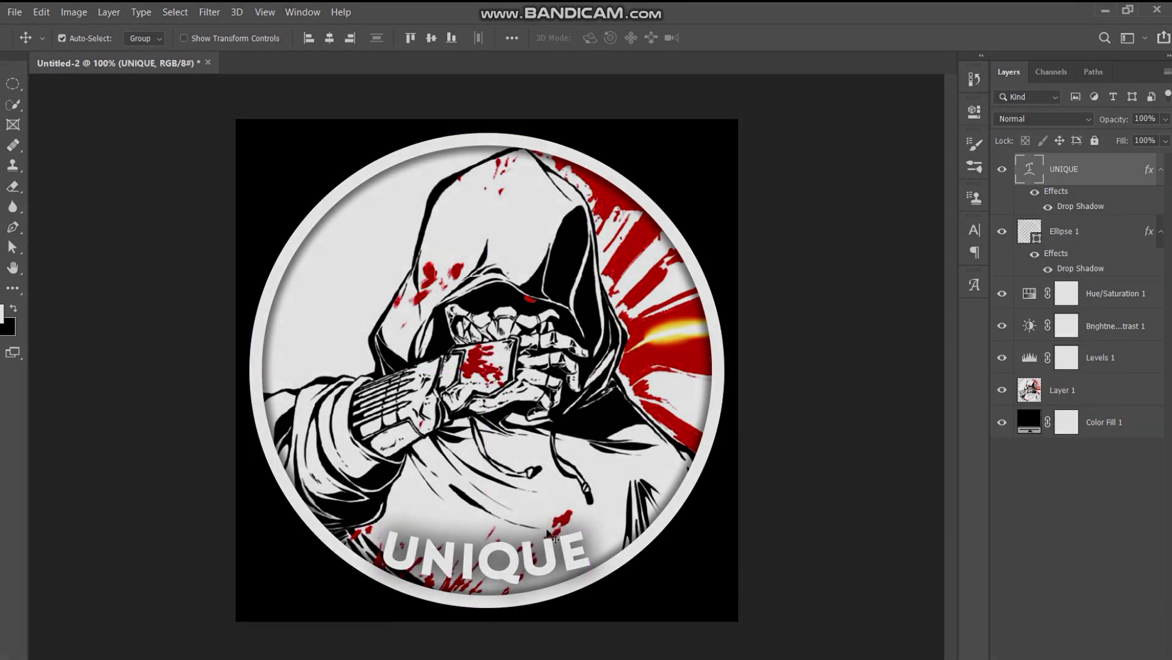
pyautogui.scroll(-2, 659, 382)
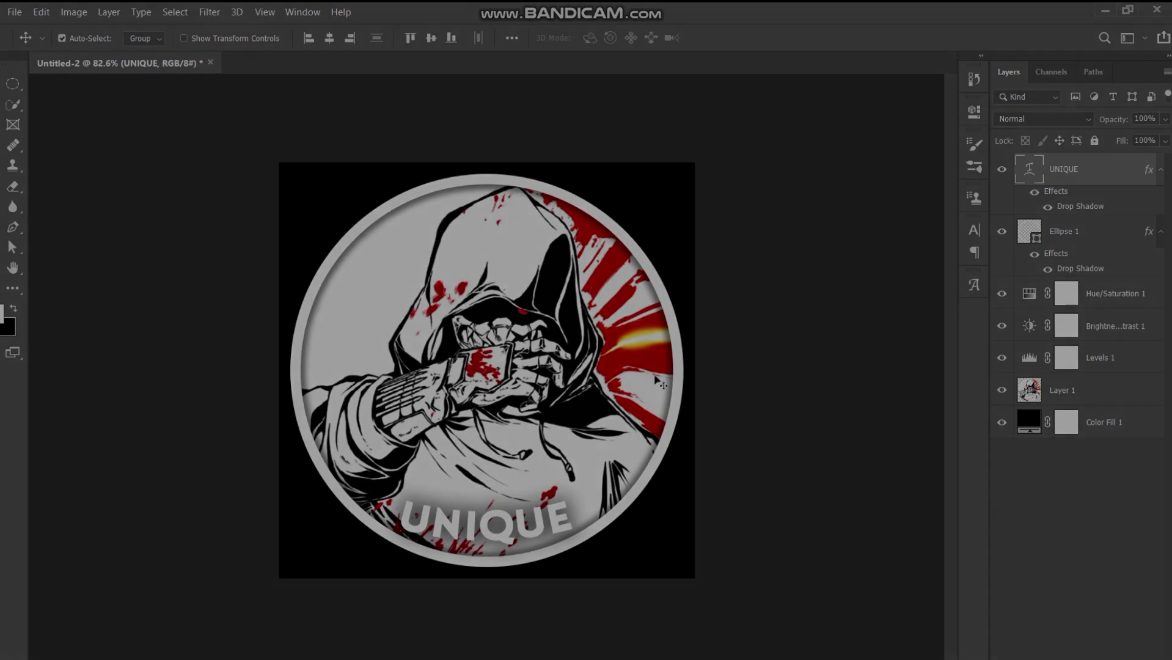